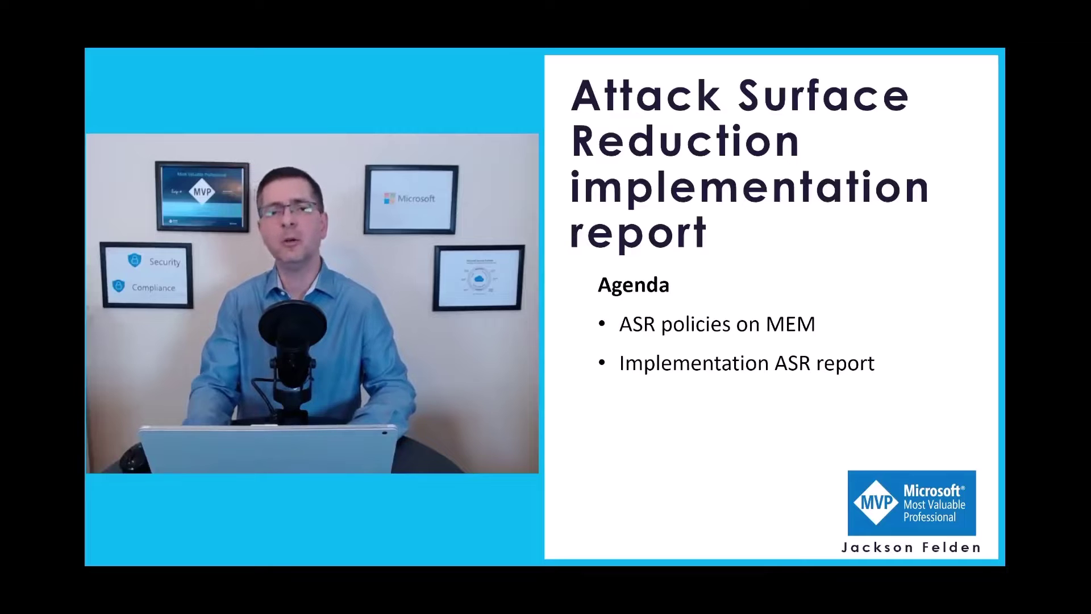
# Advance the presentation to the ASR exclusions agenda item.
pyautogui.press('Right')
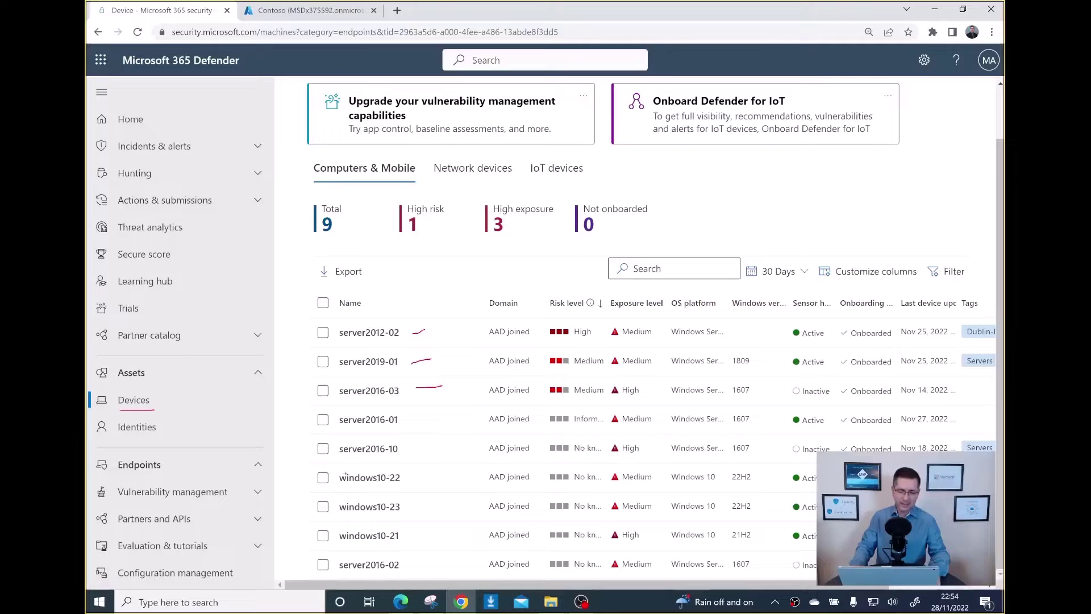
pyautogui.moveTo(341, 468)
pyautogui.mouseDown()
pyautogui.moveTo(319, 466)
pyautogui.moveTo(296, 505)
pyautogui.moveTo(317, 540)
pyautogui.mouseUp()
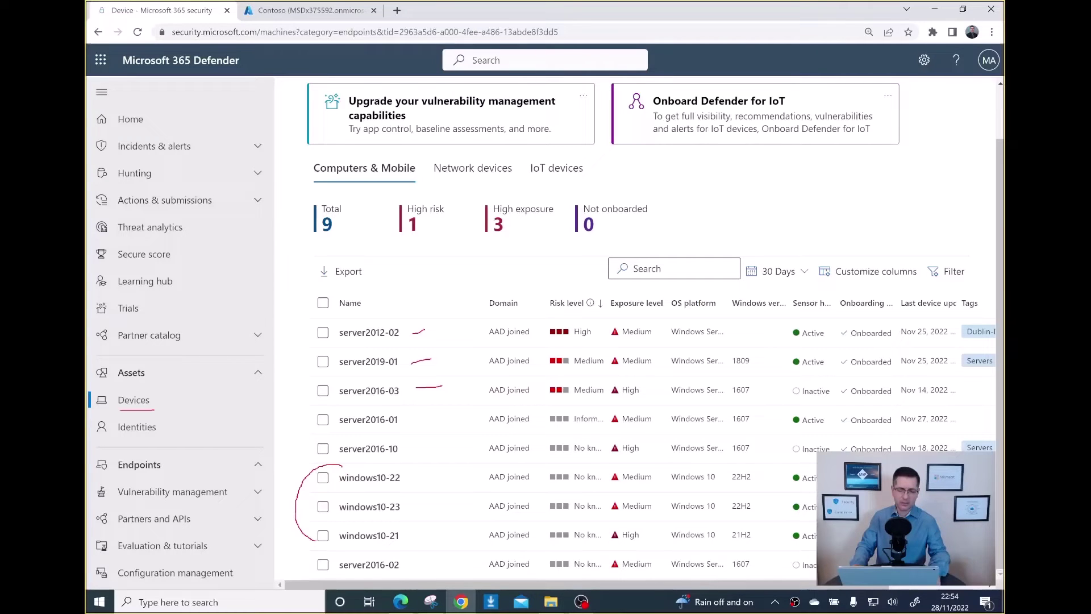
pyautogui.moveTo(379, 553); pyautogui.dragTo(444, 501)
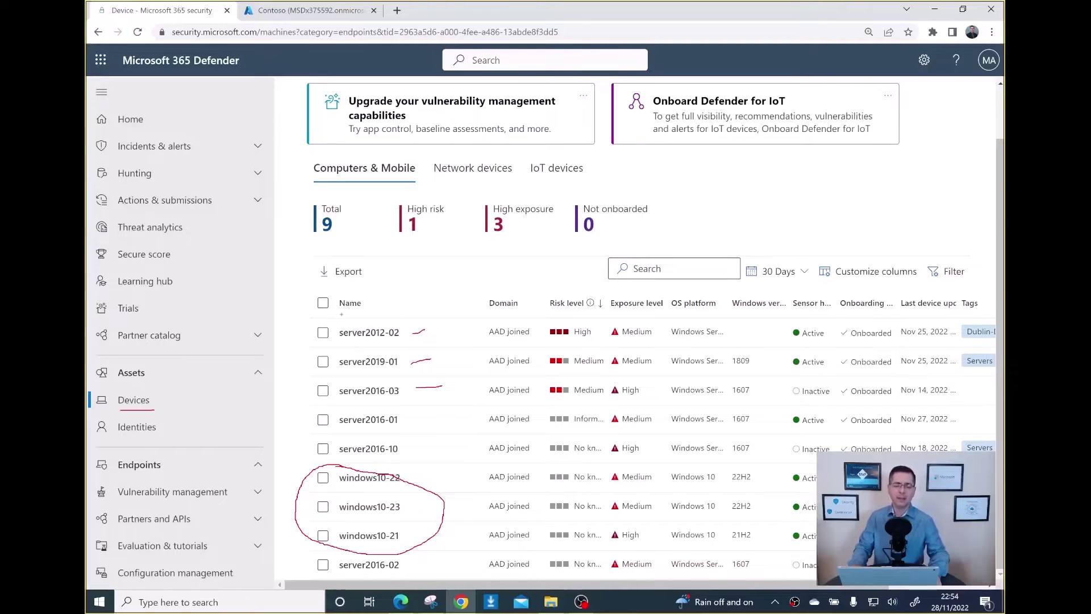
pyautogui.moveTo(317, 323); pyautogui.dragTo(301, 424)
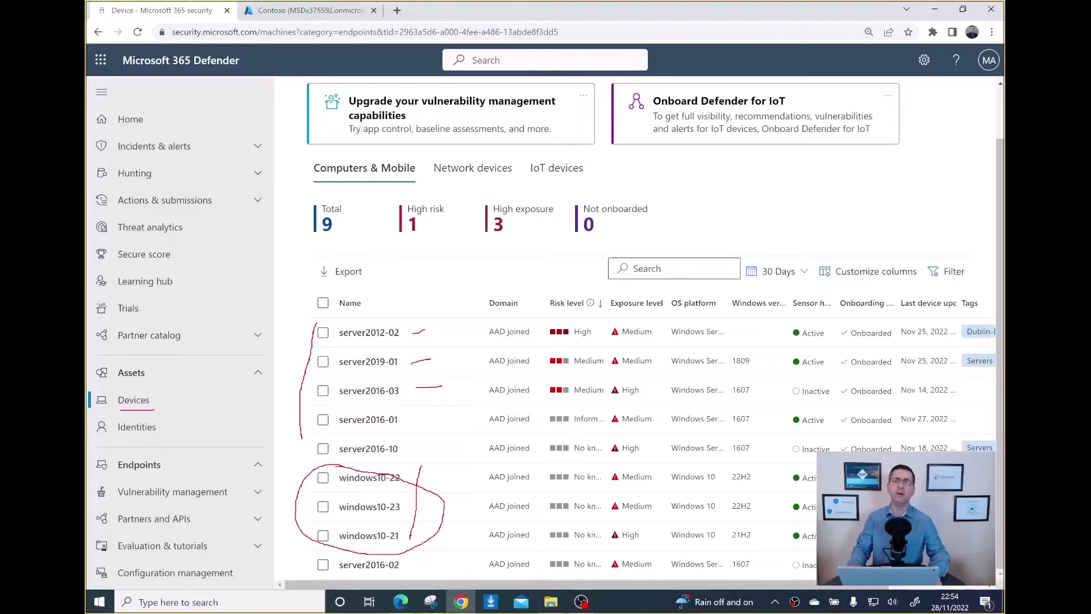
# Point out the endpoint.microsoft.com address, then go to Endpoint security > Attack surface reduction.
pyautogui.press('Escape')
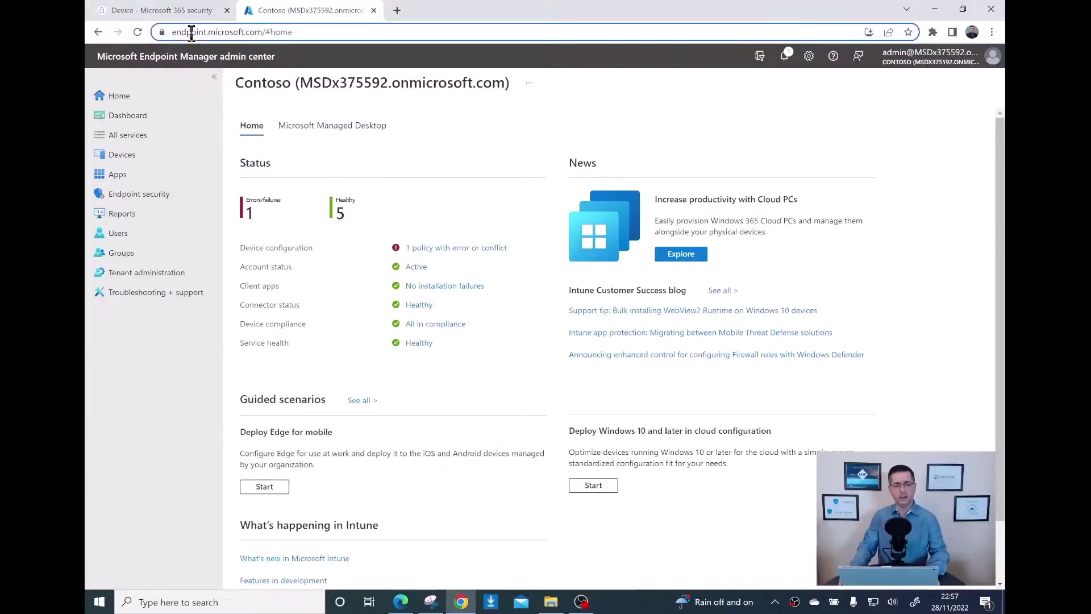
pyautogui.click(192, 33)
pyautogui.click(162, 32)
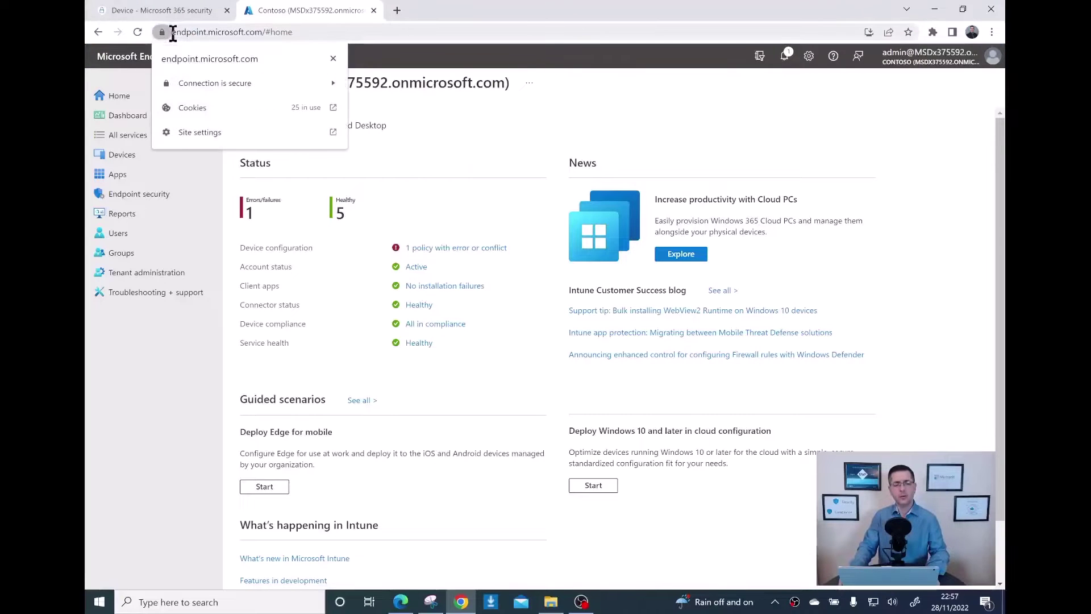
pyautogui.click(185, 32)
pyautogui.moveTo(199, 32); pyautogui.dragTo(316, 33)
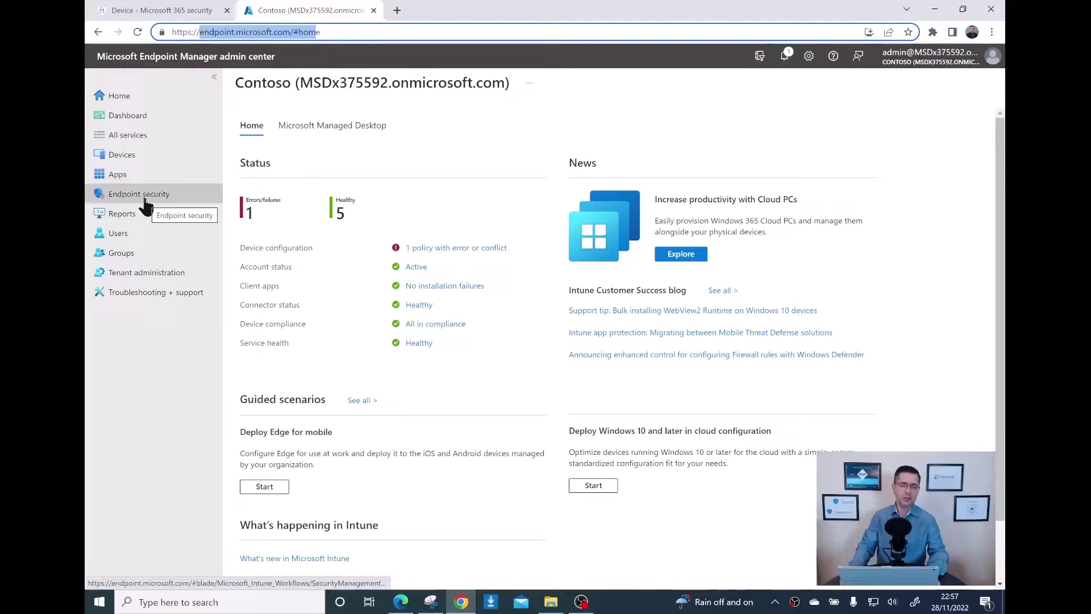
pyautogui.click(146, 202)
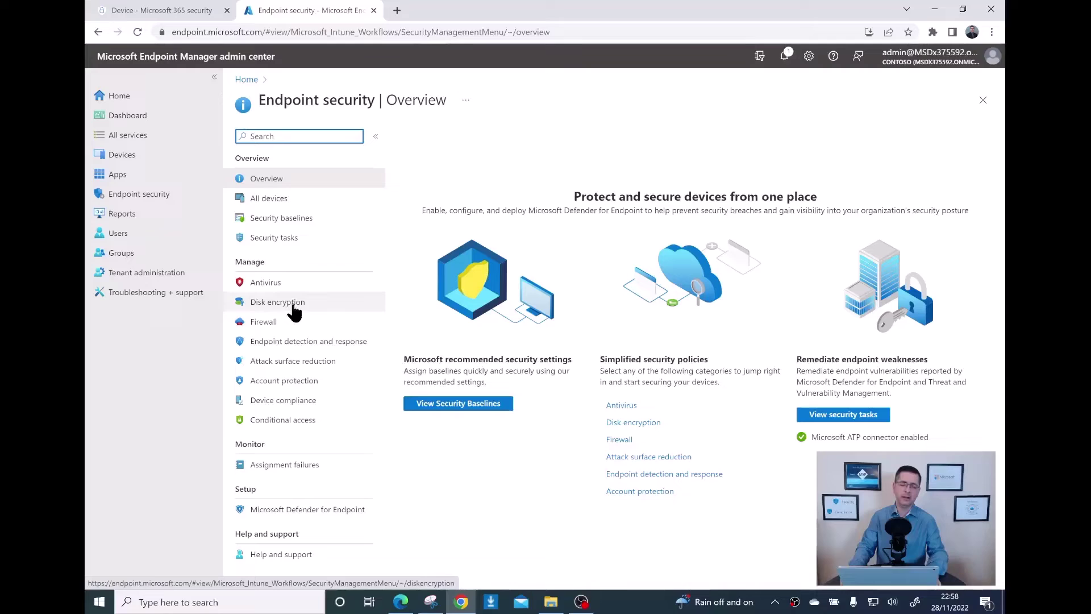
pyautogui.click(308, 367)
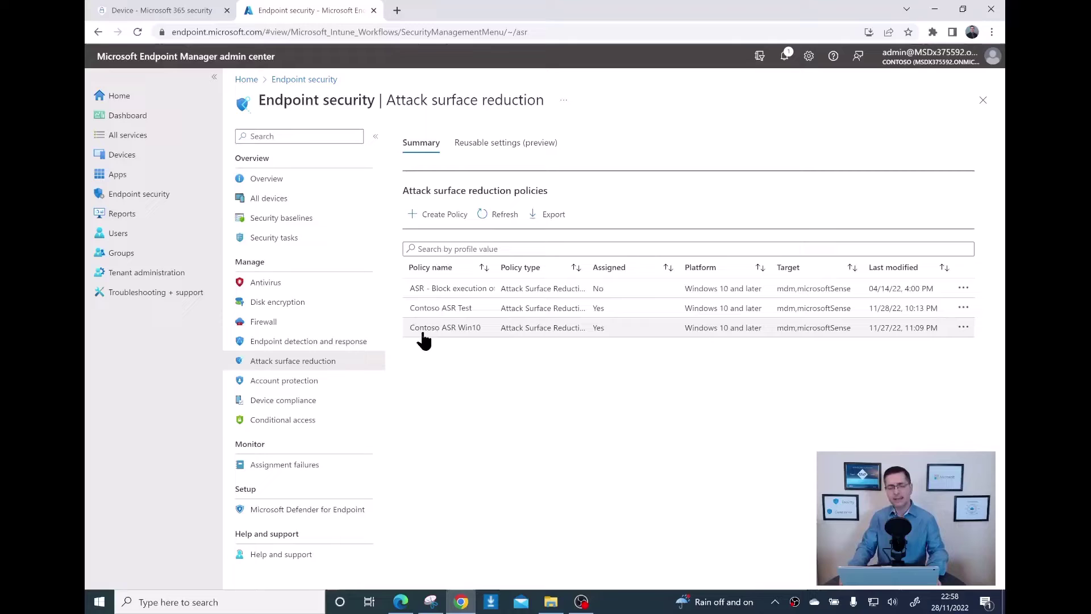
# Open the Contoso ASR Win10 policy, note its Assignments, and expand the Defender settings.
pyautogui.click(457, 331)
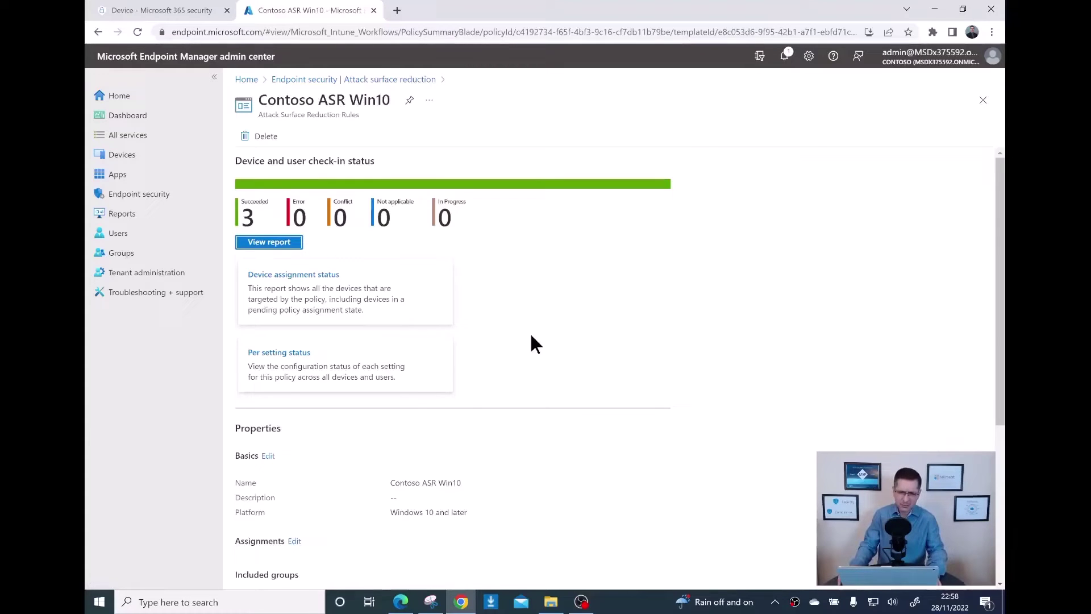
pyautogui.scroll(-1, 533, 339)
pyautogui.scroll(-3, 532, 336)
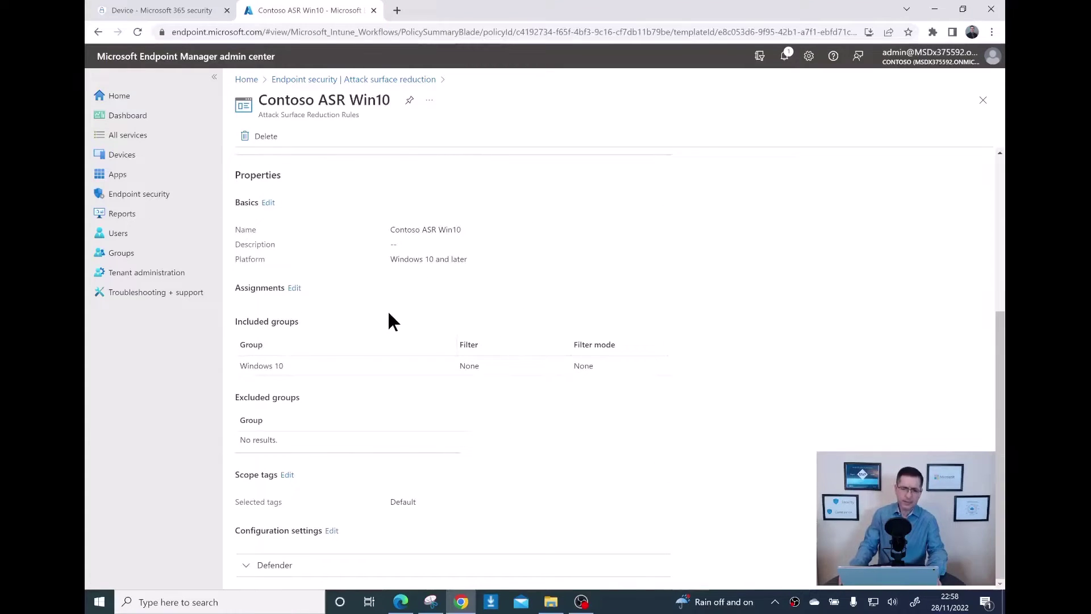
pyautogui.moveTo(234, 288); pyautogui.dragTo(280, 290)
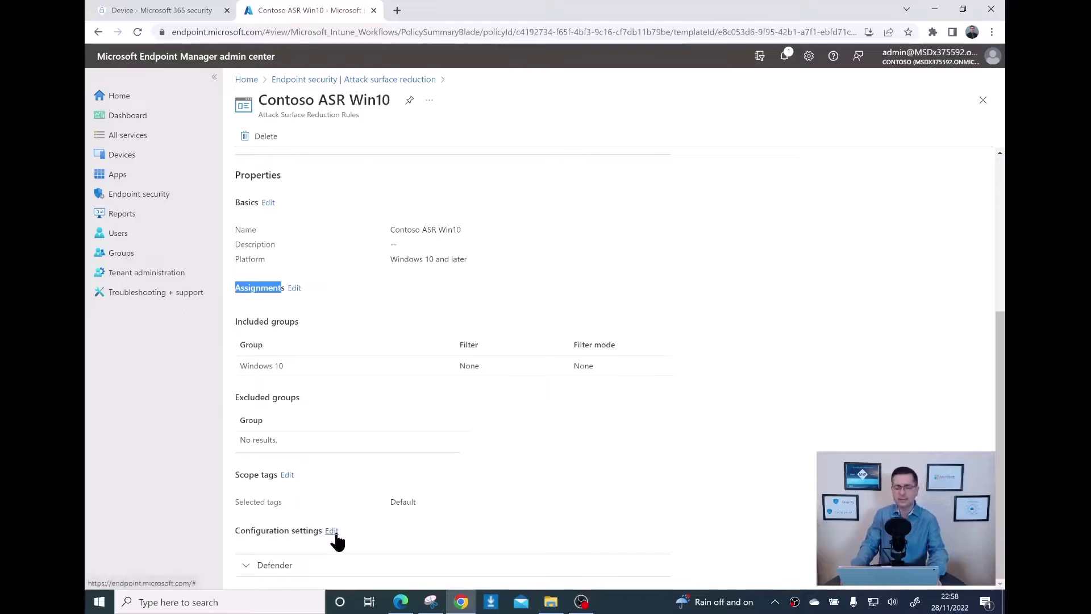
pyautogui.click(249, 574)
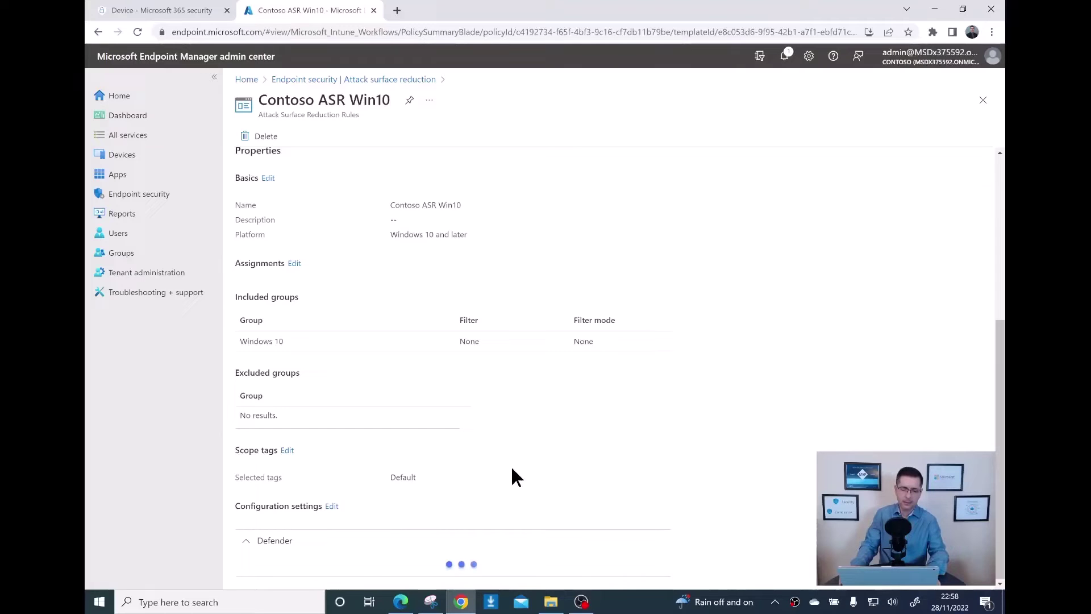
# Review the Adobe Reader, obfuscated scripts, Win32 API and credential stealing rules, all set to Block.
pyautogui.scroll(-3, 512, 469)
pyautogui.scroll(-2, 512, 476)
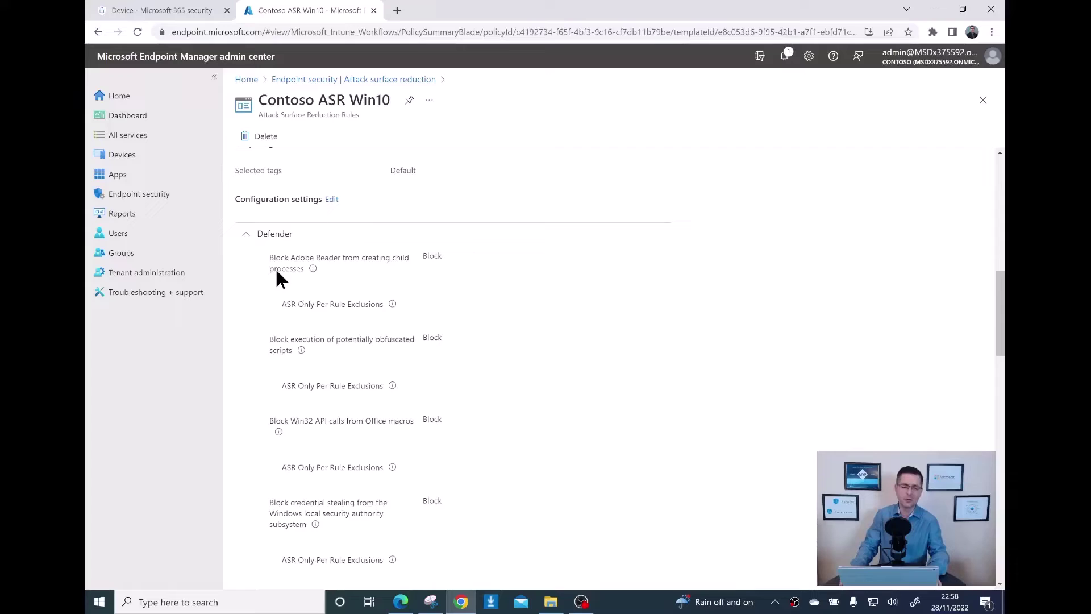
pyautogui.moveTo(336, 264); pyautogui.dragTo(360, 253)
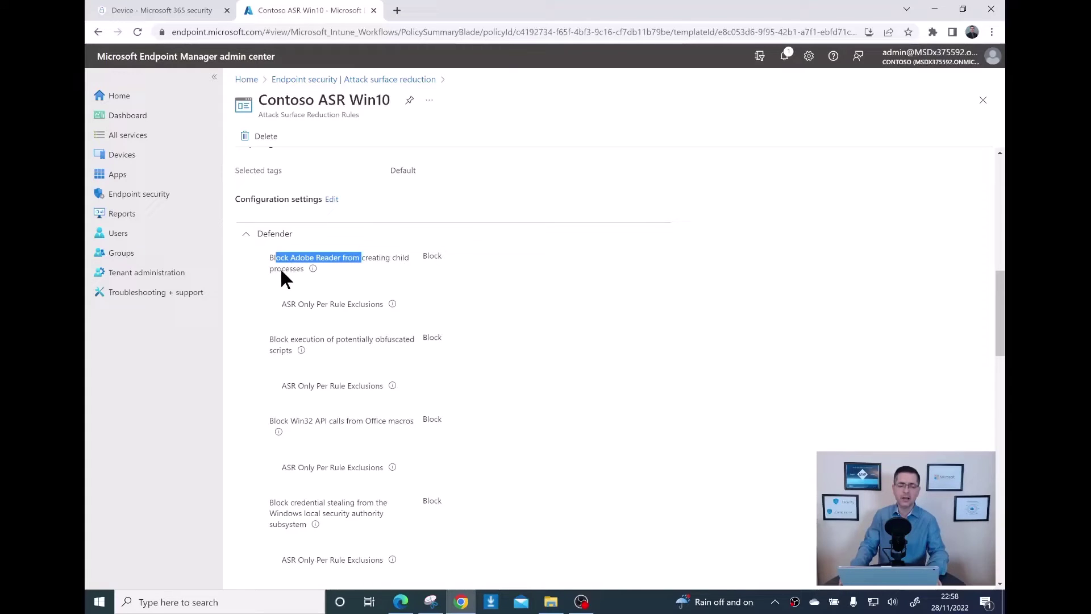
pyautogui.moveTo(428, 257); pyautogui.dragTo(442, 258)
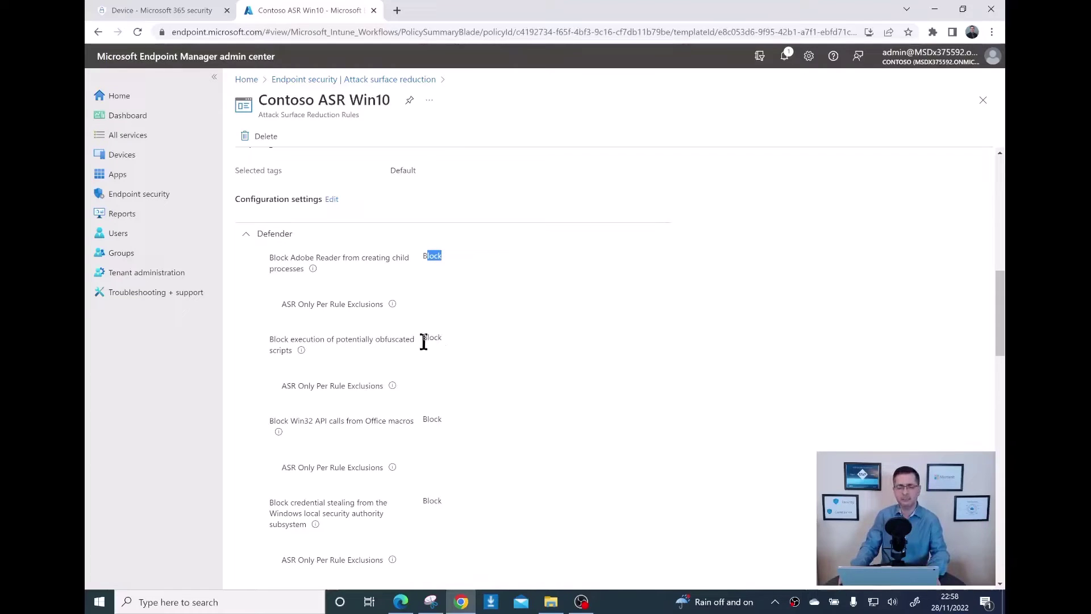
pyautogui.moveTo(423, 339); pyautogui.dragTo(453, 346)
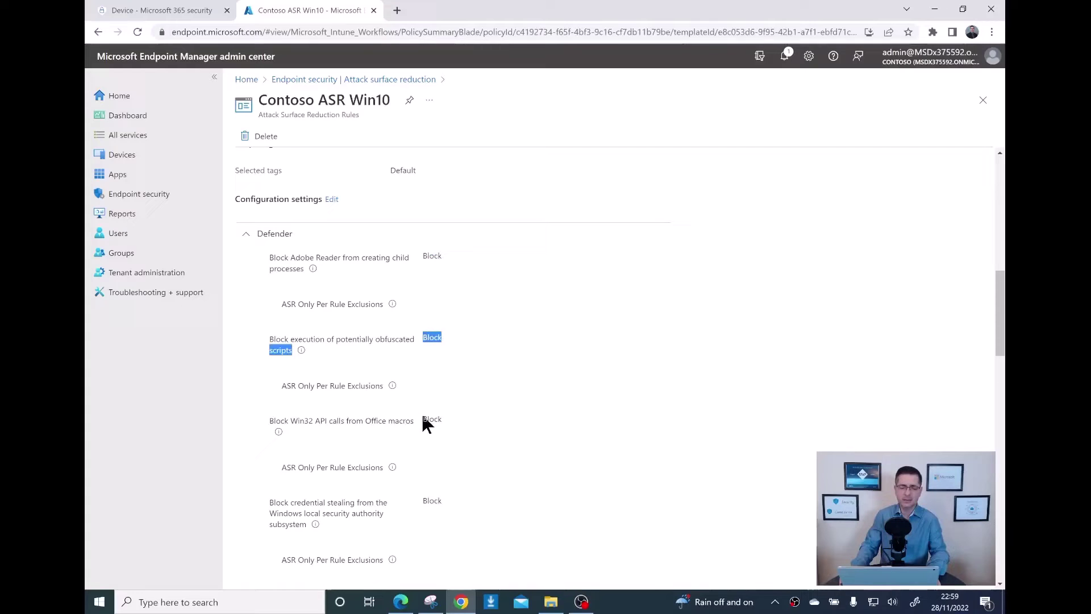
pyautogui.moveTo(422, 418); pyautogui.dragTo(444, 420)
pyautogui.moveTo(426, 500); pyautogui.dragTo(436, 500)
# Examine the existing WaAppAgent.exe exclusion path in the policy's settings.
pyautogui.scroll(-12, 453, 499)
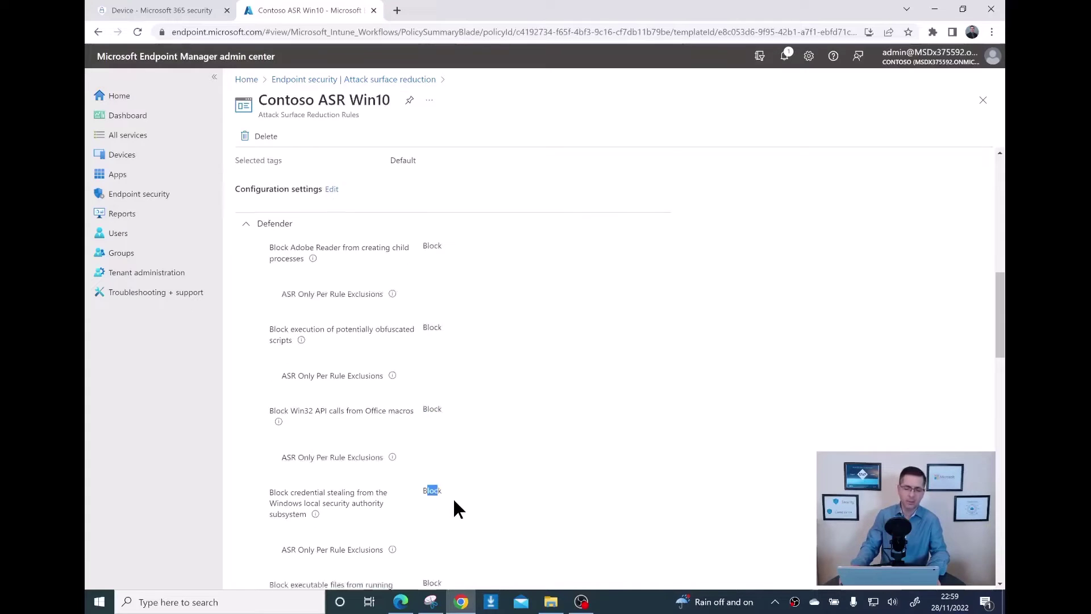
pyautogui.scroll(-8, 454, 501)
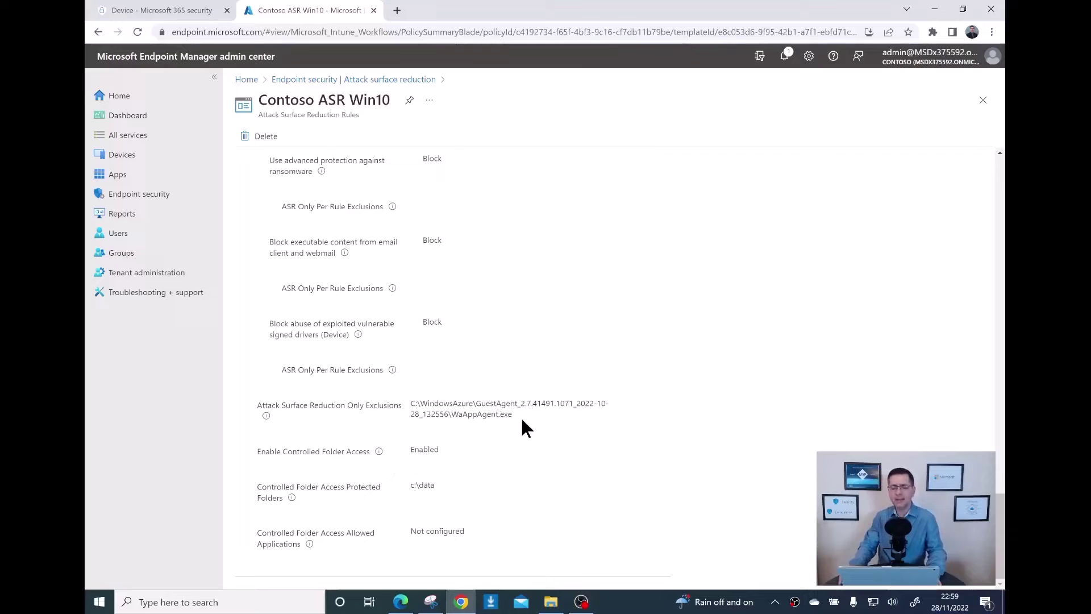
pyautogui.moveTo(516, 415); pyautogui.dragTo(452, 416)
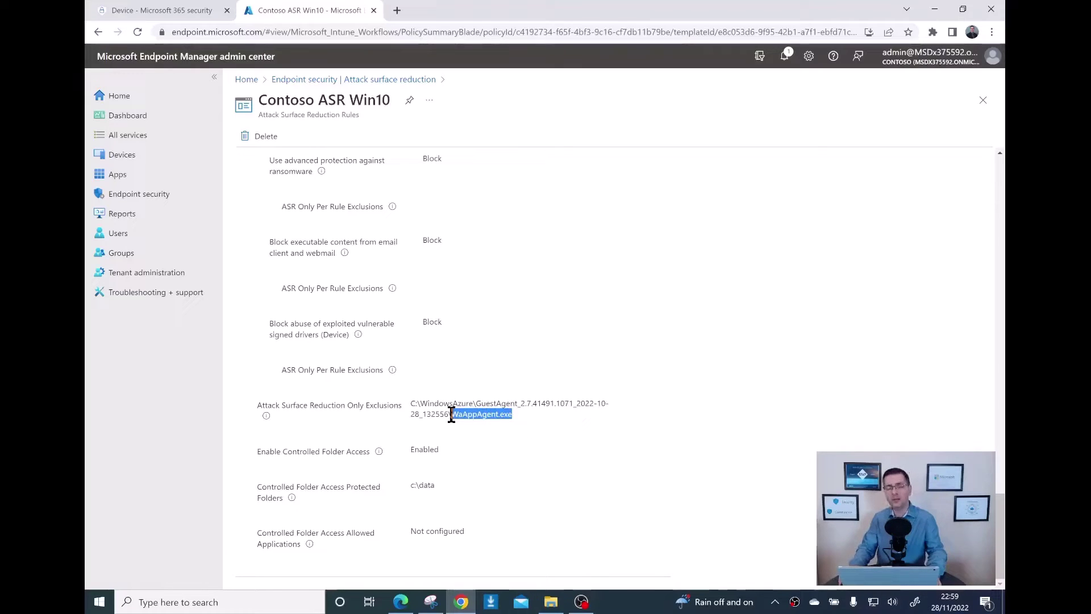
pyautogui.click(461, 421)
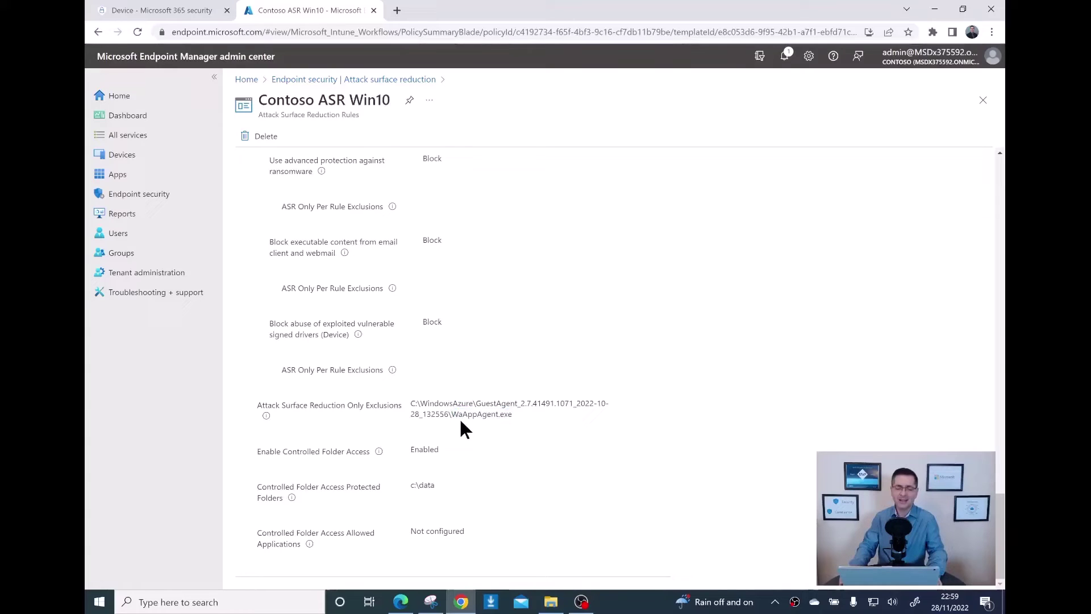
pyautogui.moveTo(453, 416); pyautogui.dragTo(469, 424)
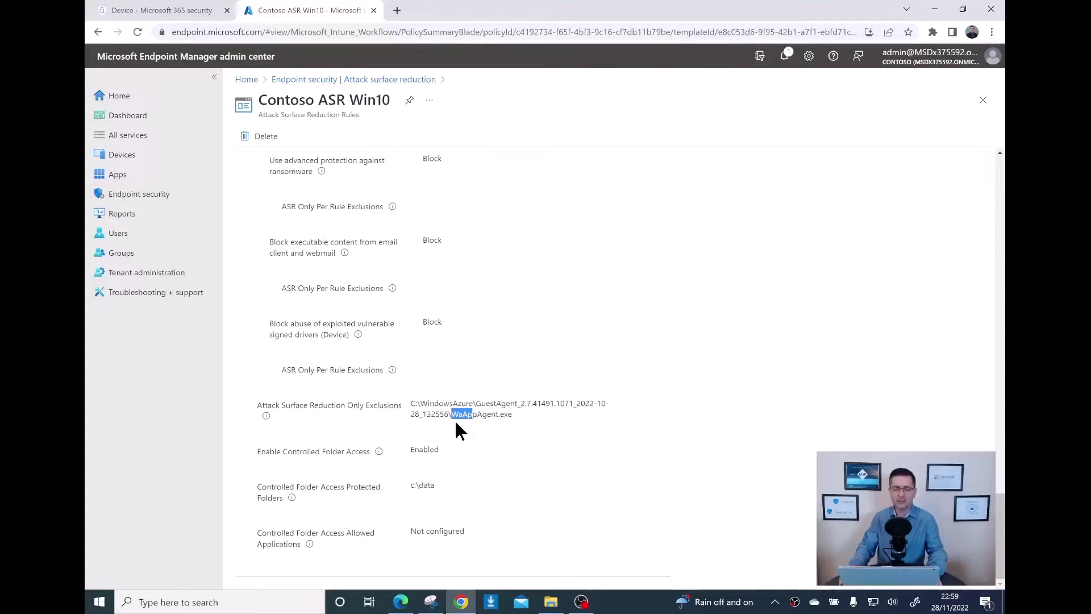
pyautogui.click(517, 413)
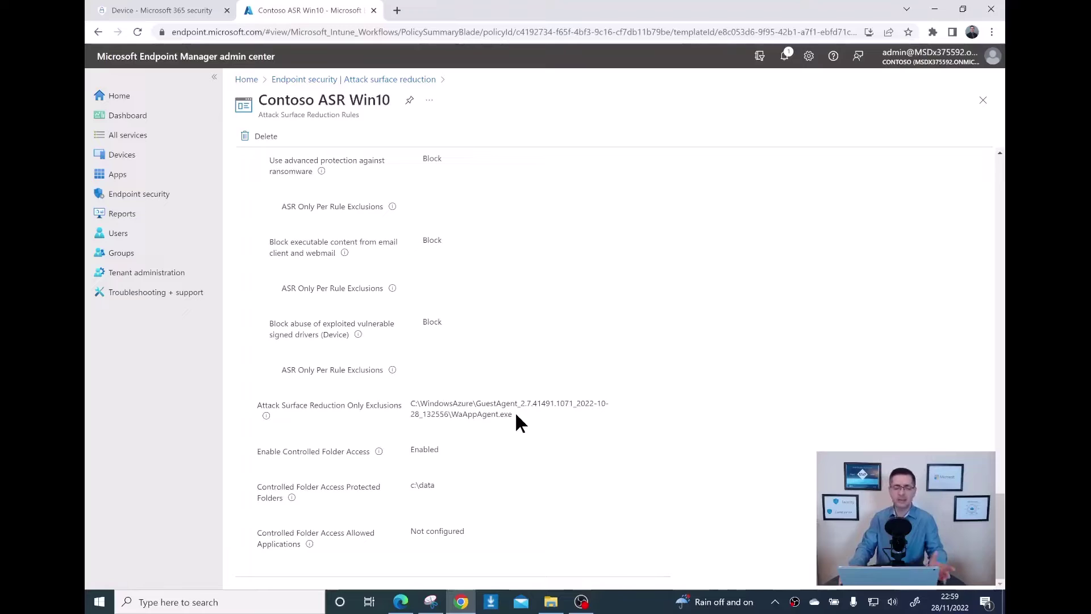
pyautogui.scroll(1, 506, 411)
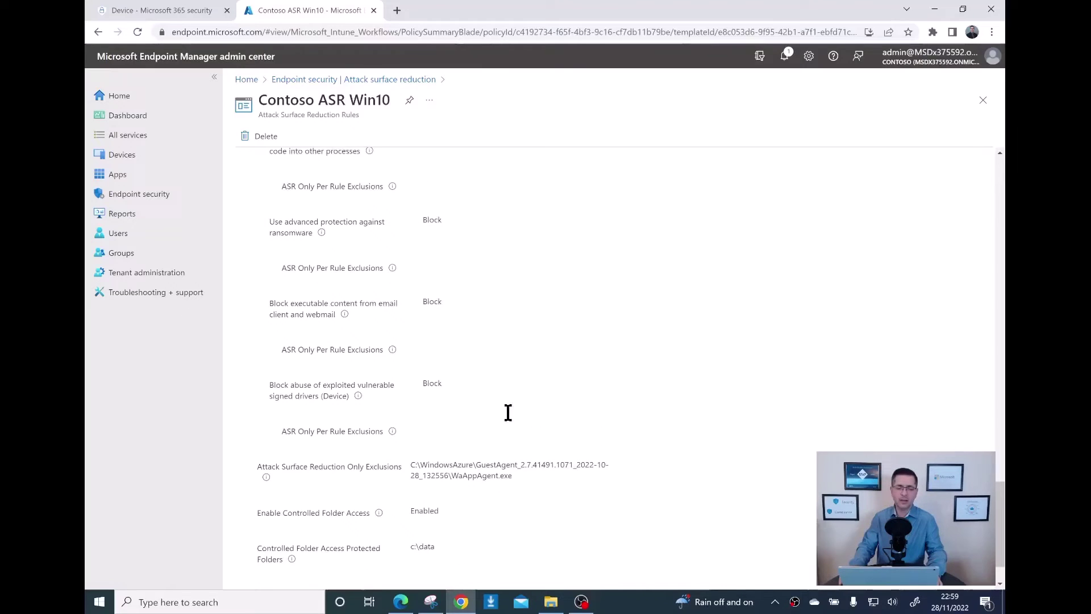
pyautogui.scroll(-1, 506, 411)
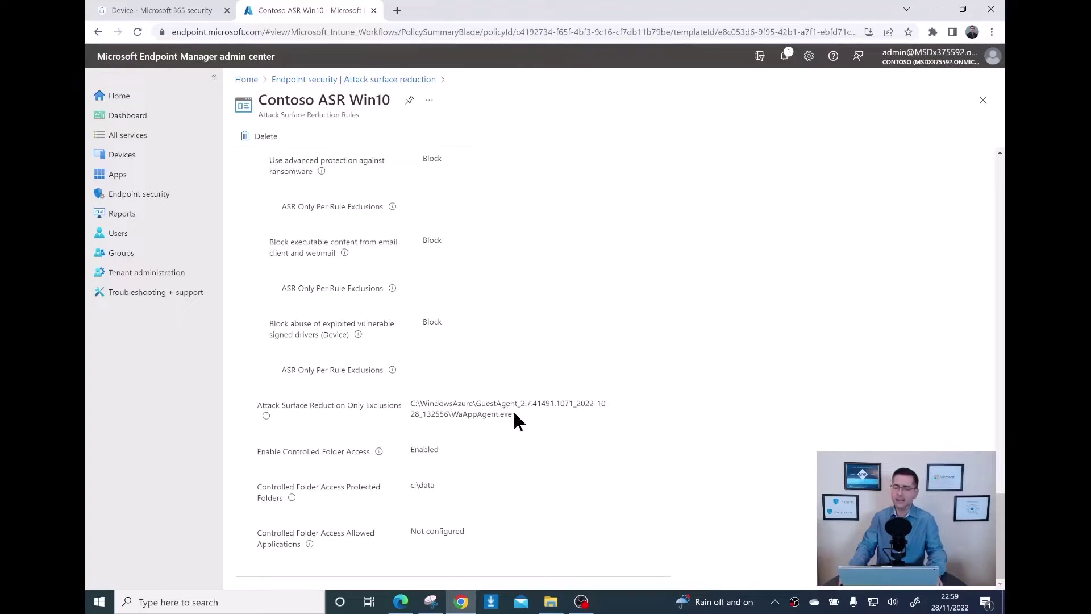
pyautogui.moveTo(511, 414); pyautogui.dragTo(459, 413)
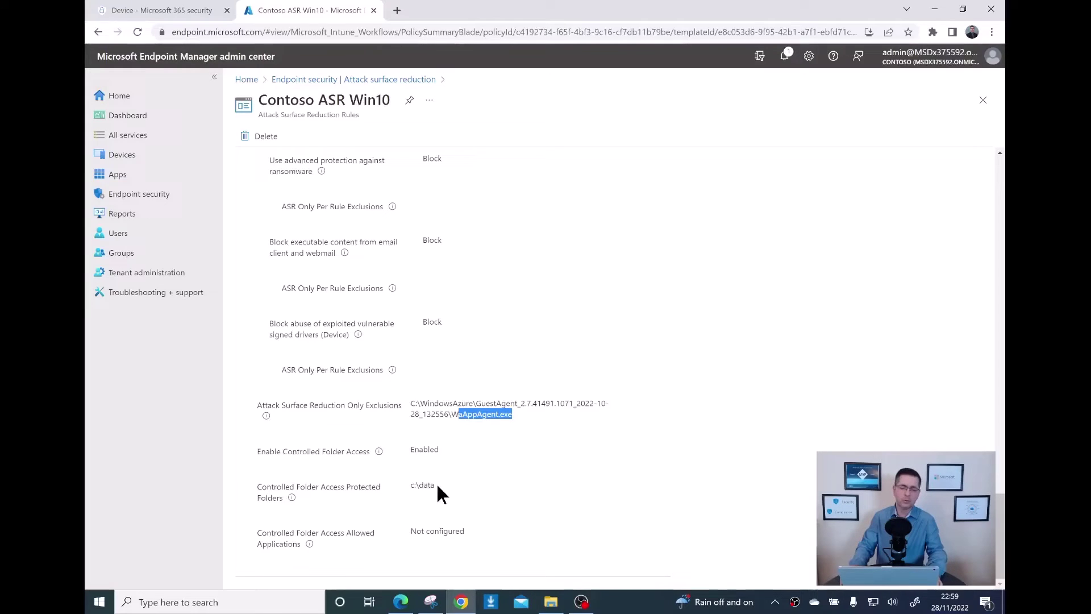
pyautogui.moveTo(435, 483); pyautogui.dragTo(404, 484)
# Scroll back up to the Device and user check-in status showing 3 succeeded.
pyautogui.scroll(-1, 431, 505)
pyautogui.scroll(3, 431, 489)
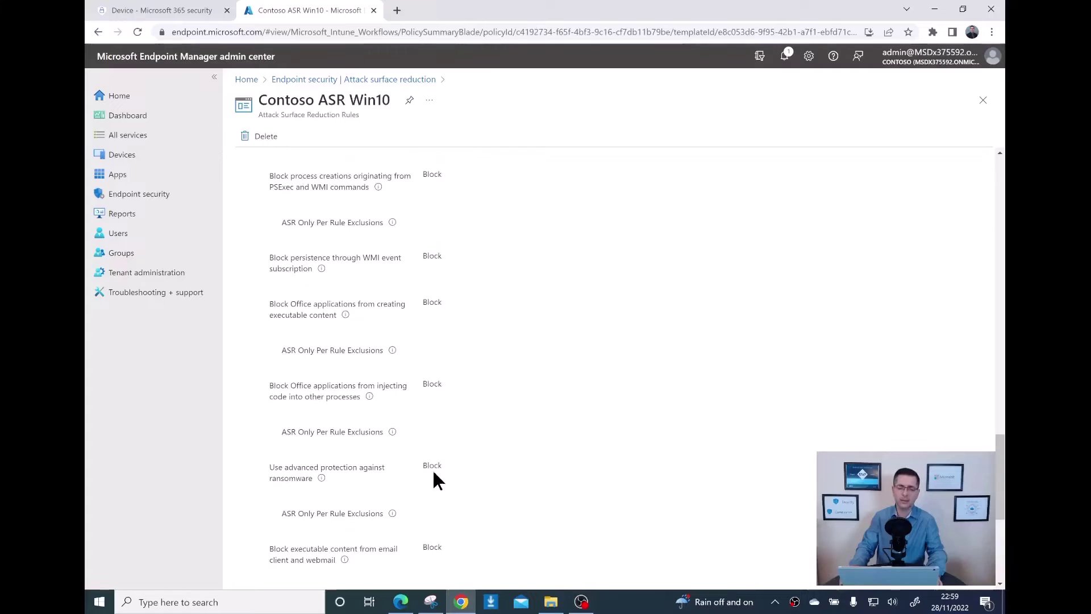
pyautogui.scroll(2, 431, 348)
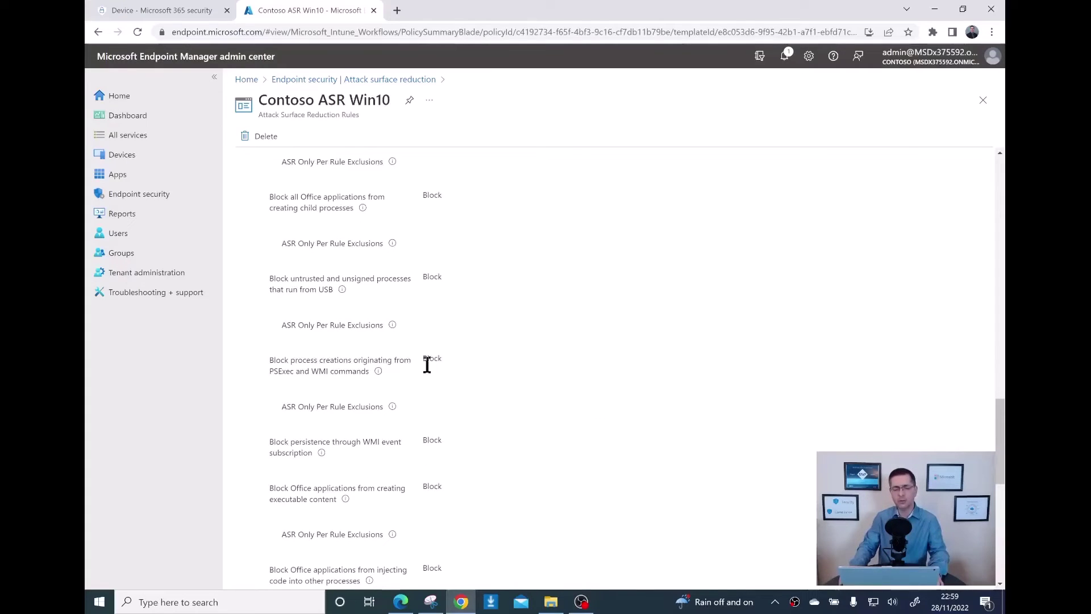
pyautogui.scroll(1, 427, 376)
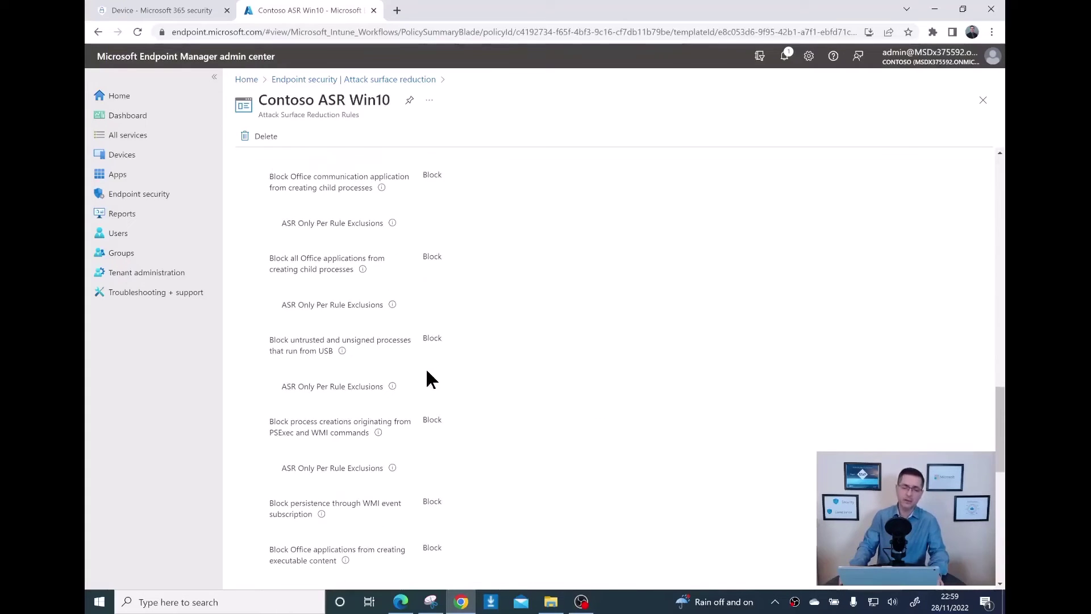
pyautogui.scroll(1, 428, 375)
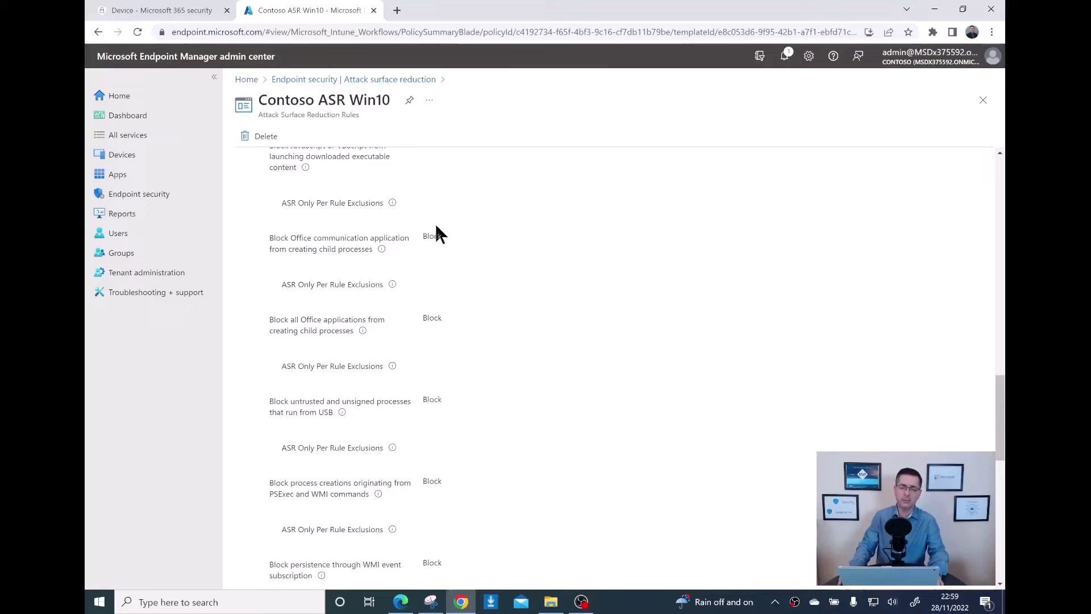
pyautogui.scroll(10, 458, 340)
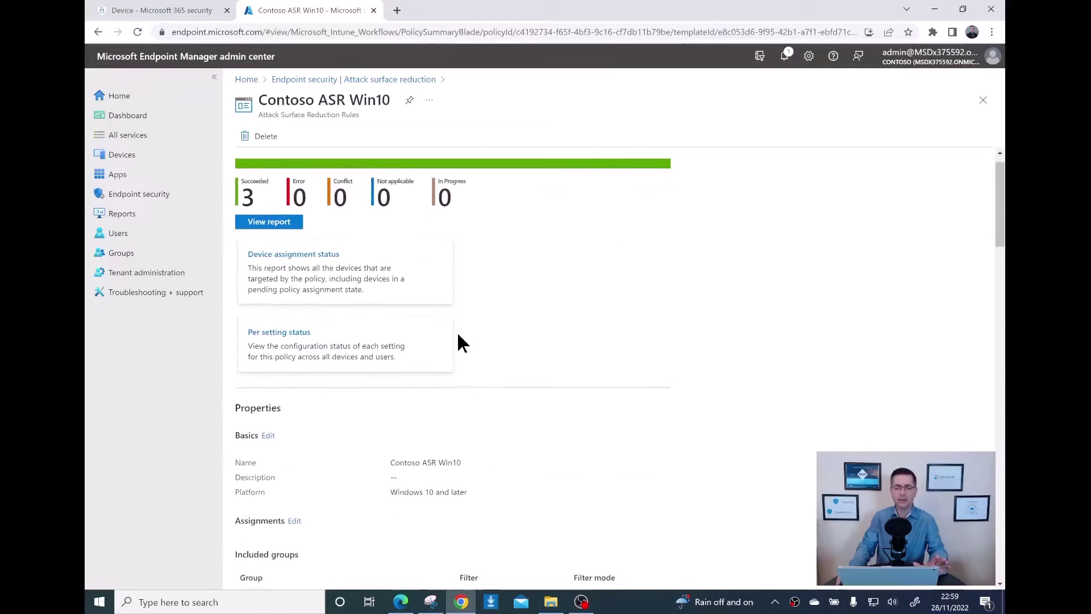
pyautogui.scroll(1, 457, 332)
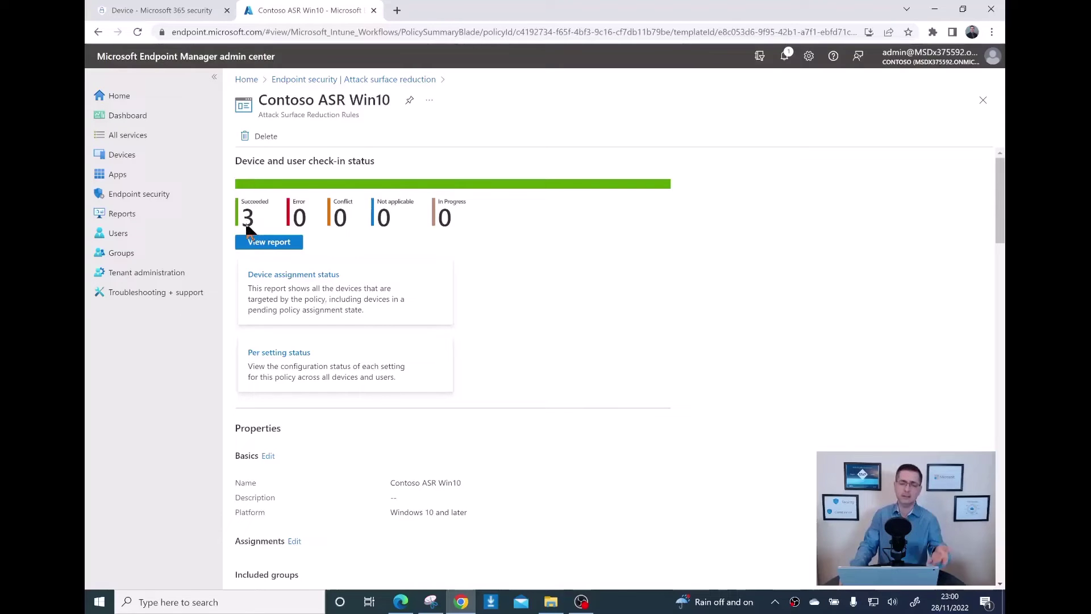
# View the per-device report listing WINDOWS10-22, WINDOWS10-23 and Windows10-21 with Success status.
pyautogui.click(267, 245)
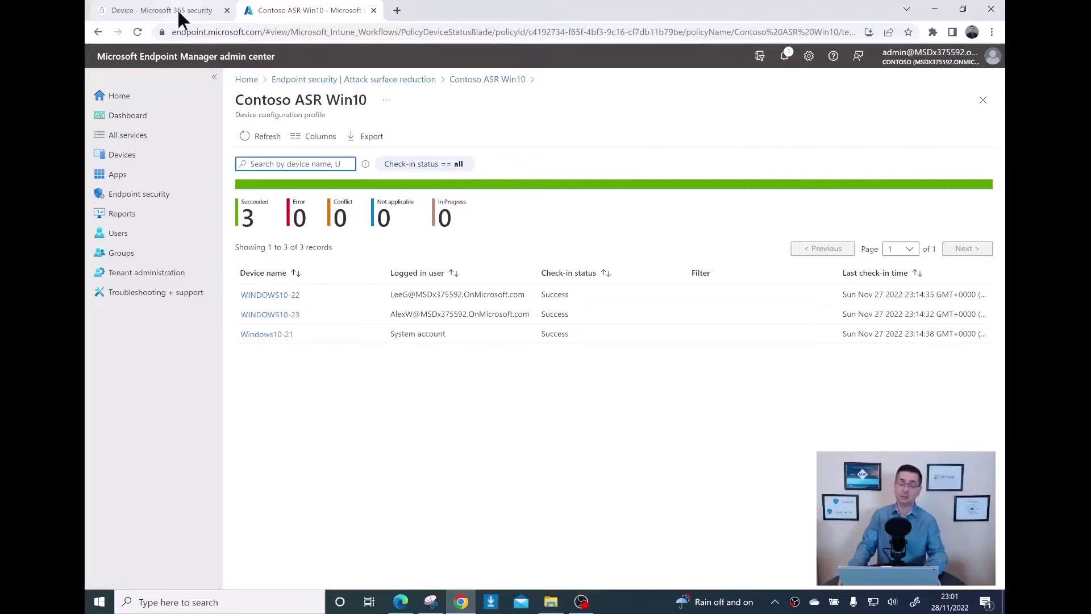
pyautogui.moveTo(181, 18)
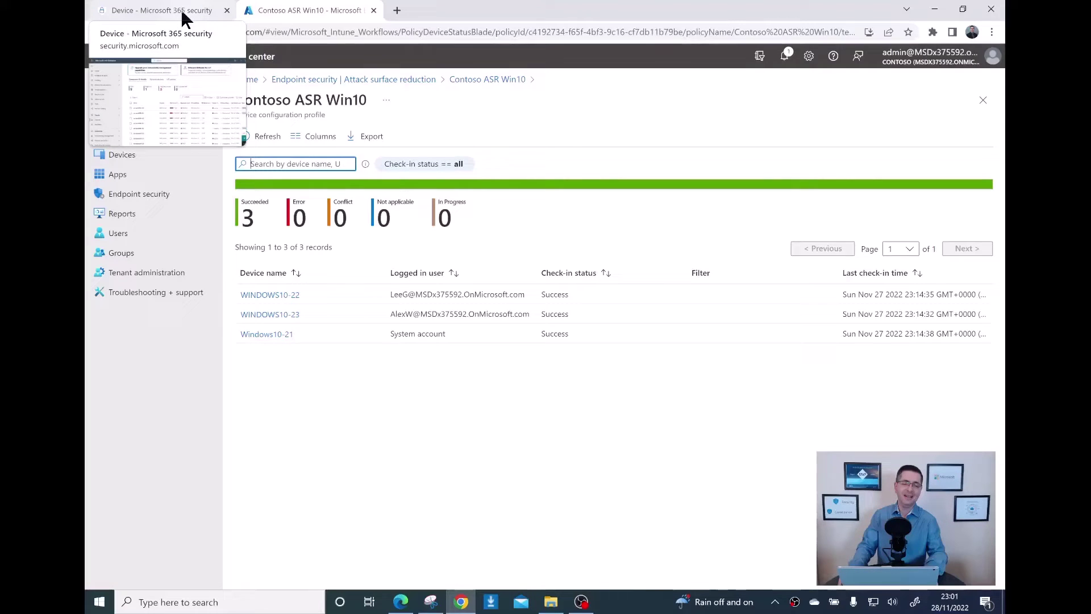
# In the security.microsoft.com tab, go to Reports > Attack surface reduction rules.
pyautogui.click(180, 10)
pyautogui.click(181, 32)
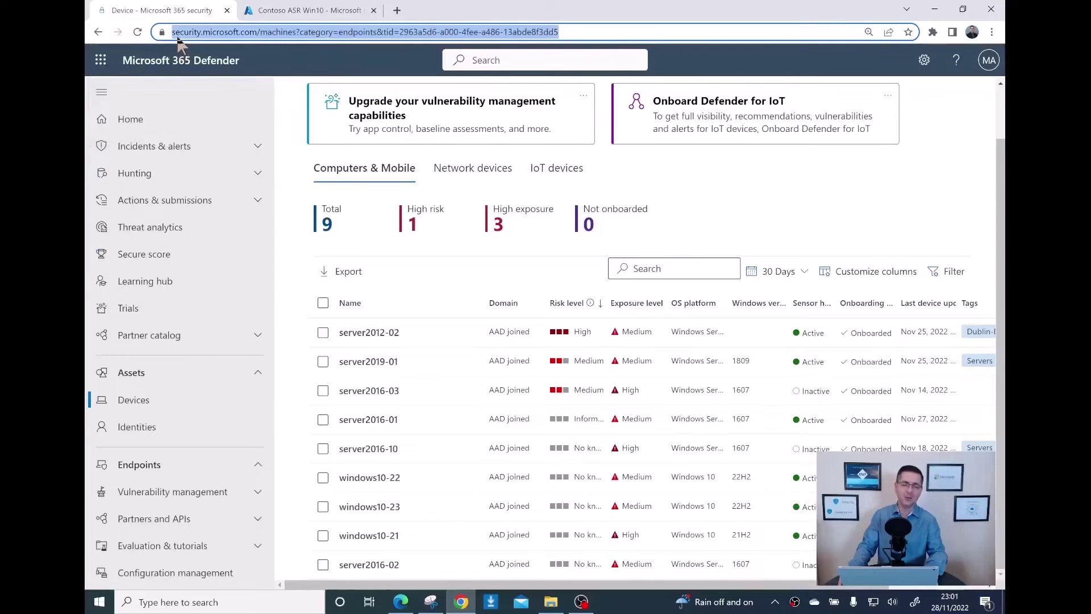
pyautogui.moveTo(173, 32); pyautogui.dragTo(280, 35)
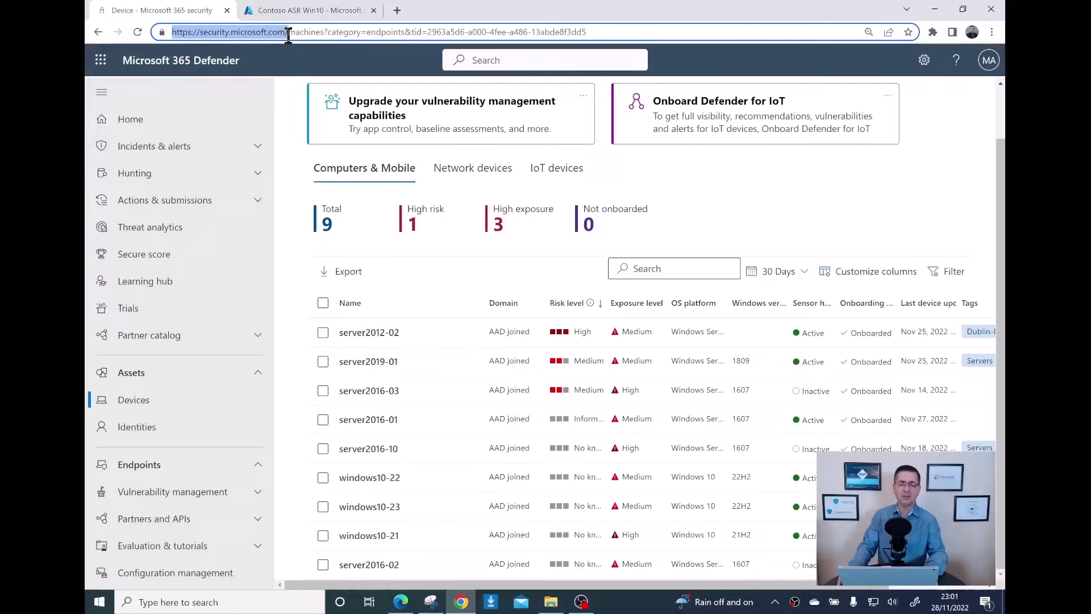
pyautogui.scroll(-5, 228, 440)
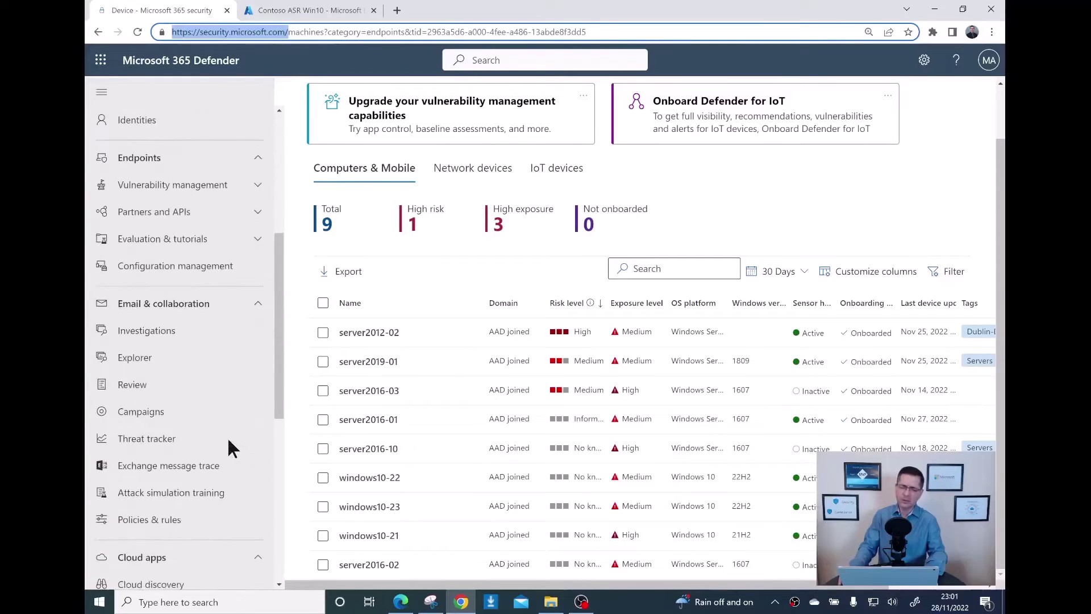
pyautogui.scroll(-7, 227, 435)
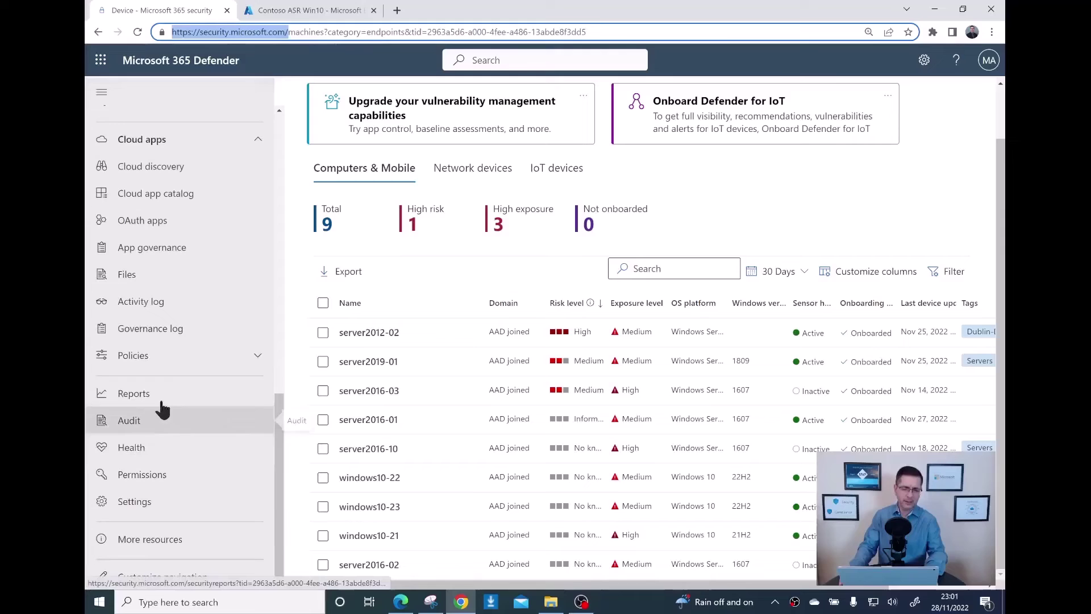
pyautogui.click(155, 401)
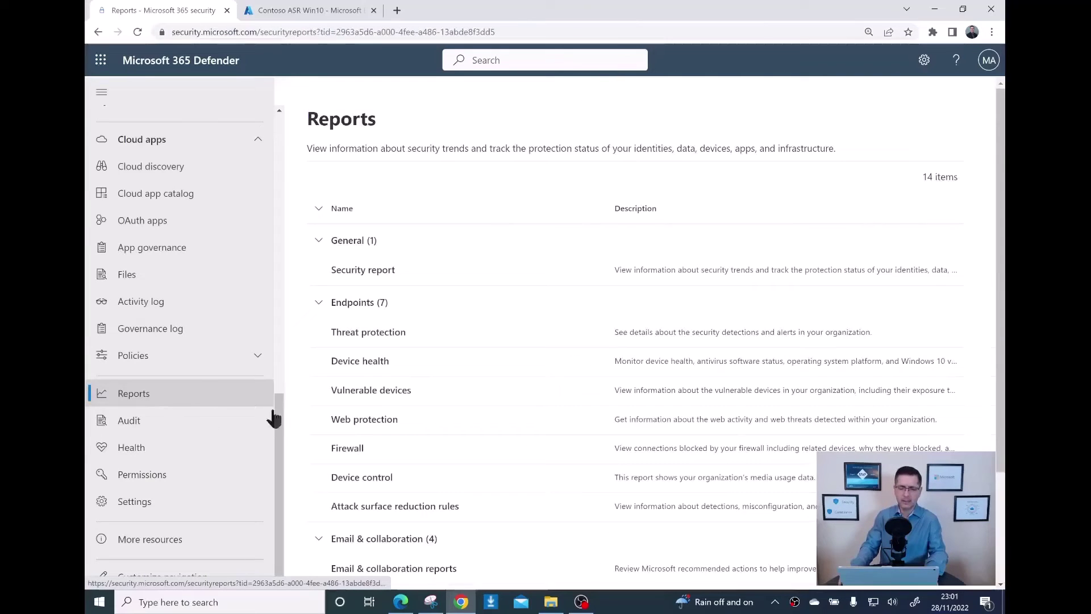
pyautogui.scroll(-2, 408, 345)
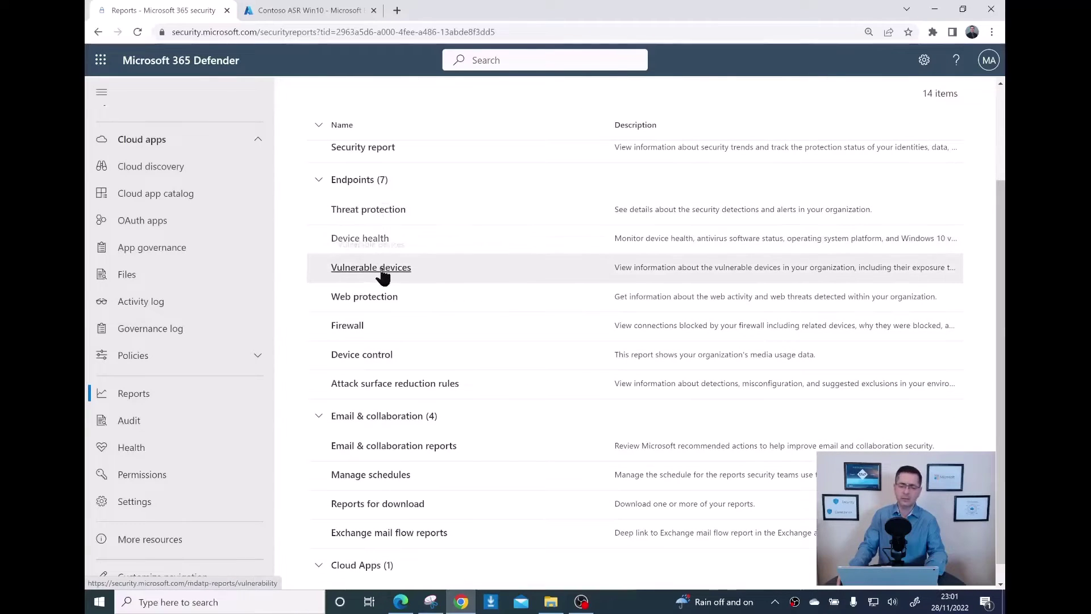
pyautogui.scroll(-1, 382, 263)
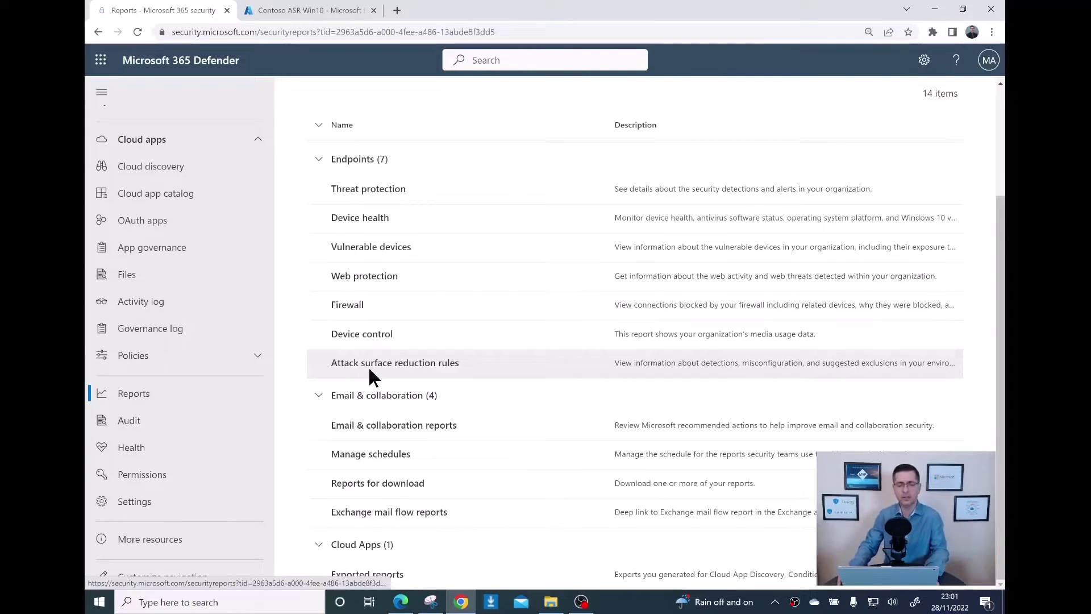
pyautogui.click(392, 369)
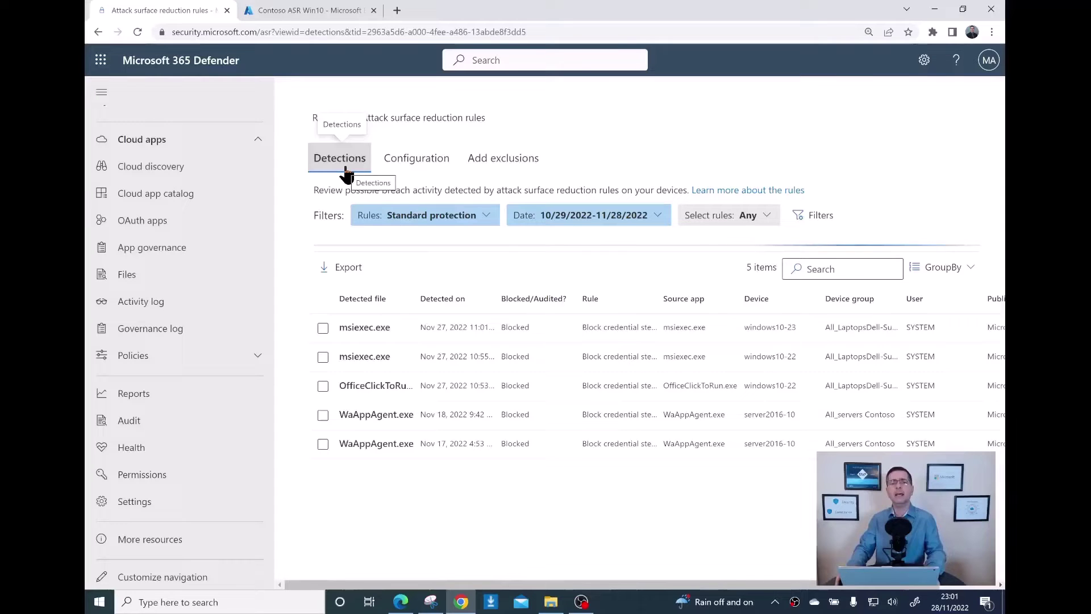
# Widen the Detected file column and inspect the OfficeClickToRun.exe blocked detection's details.
pyautogui.scroll(-1, 555, 391)
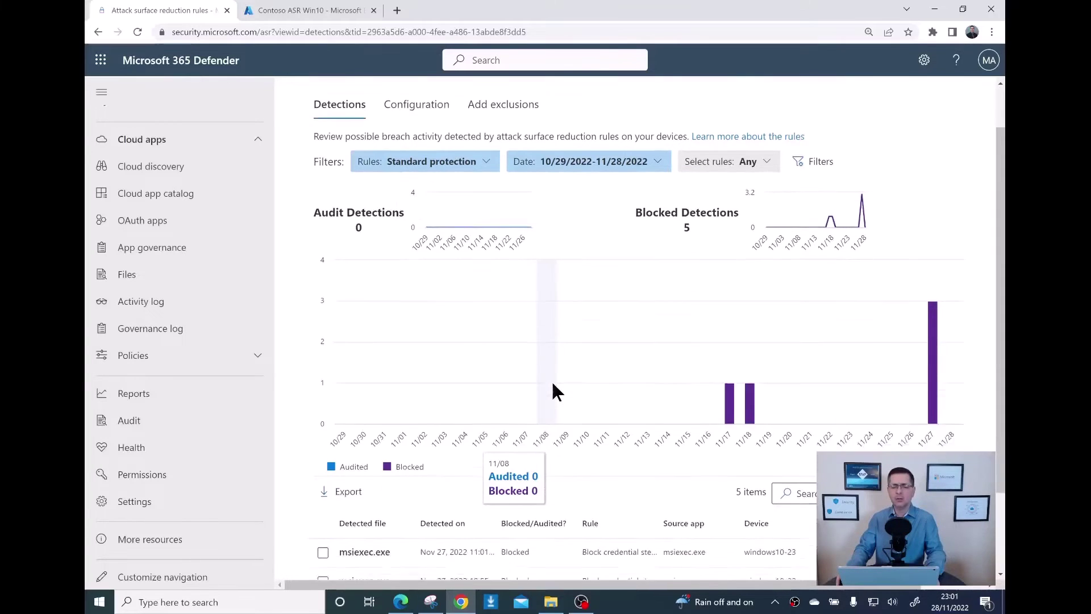
pyautogui.scroll(-1, 554, 391)
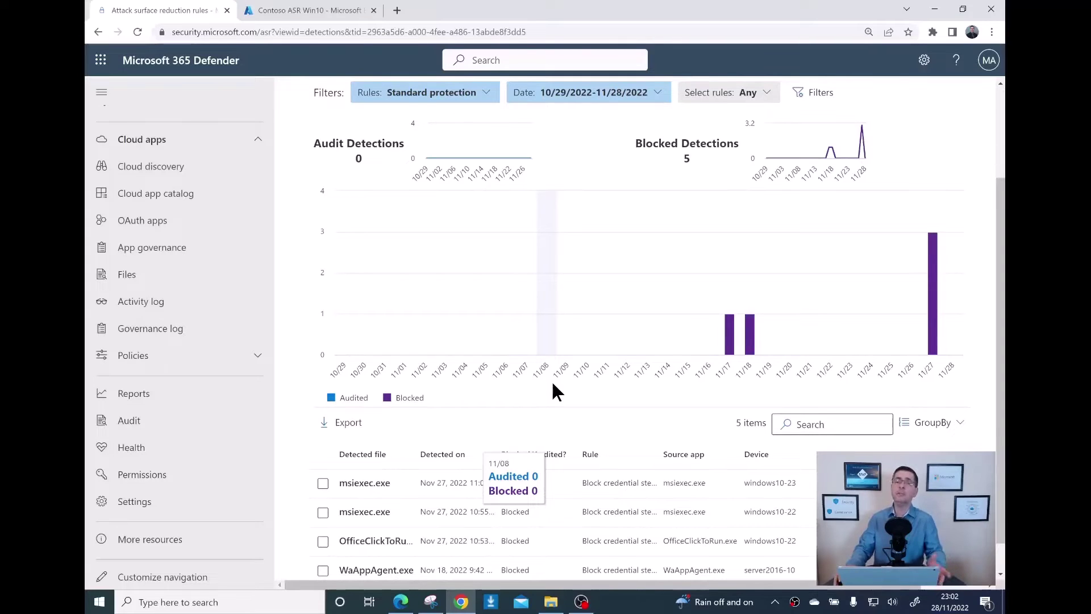
pyautogui.scroll(-1, 554, 391)
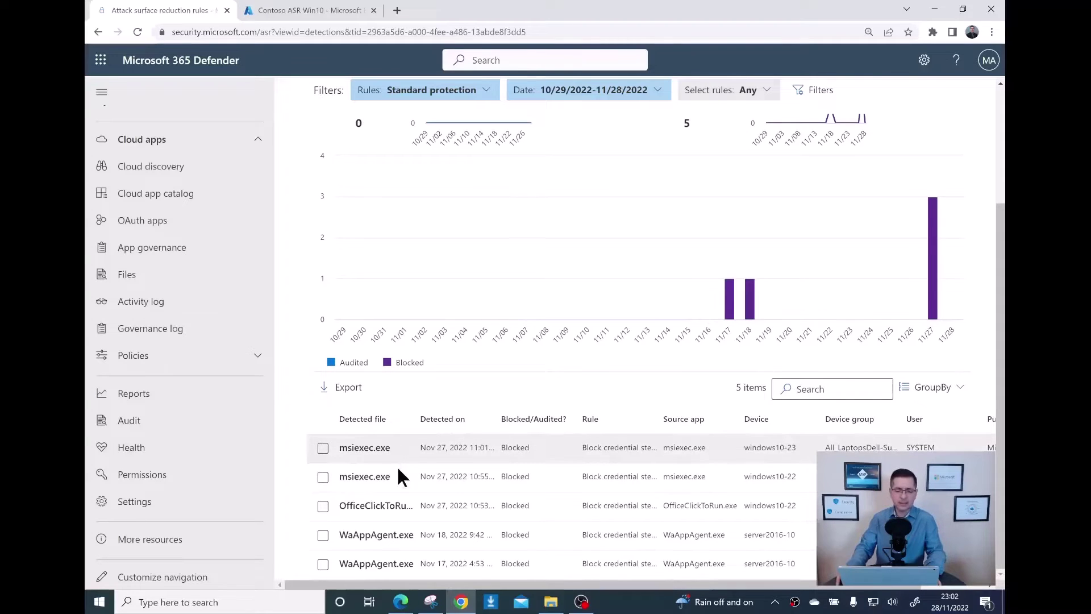
pyautogui.moveTo(416, 420); pyautogui.dragTo(499, 420)
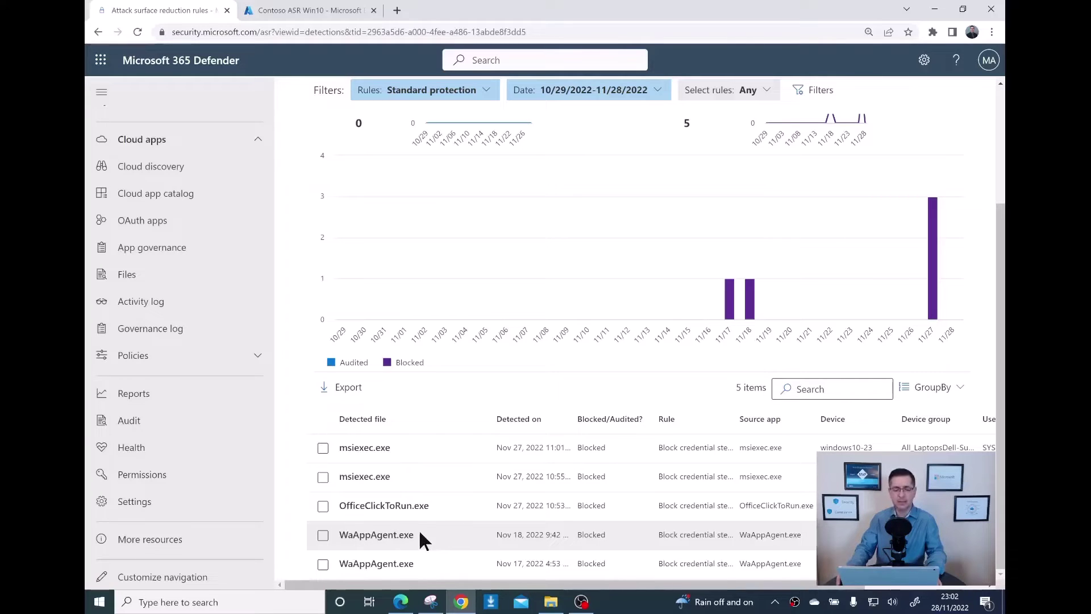
pyautogui.click(434, 505)
pyautogui.moveTo(434, 503); pyautogui.dragTo(338, 506)
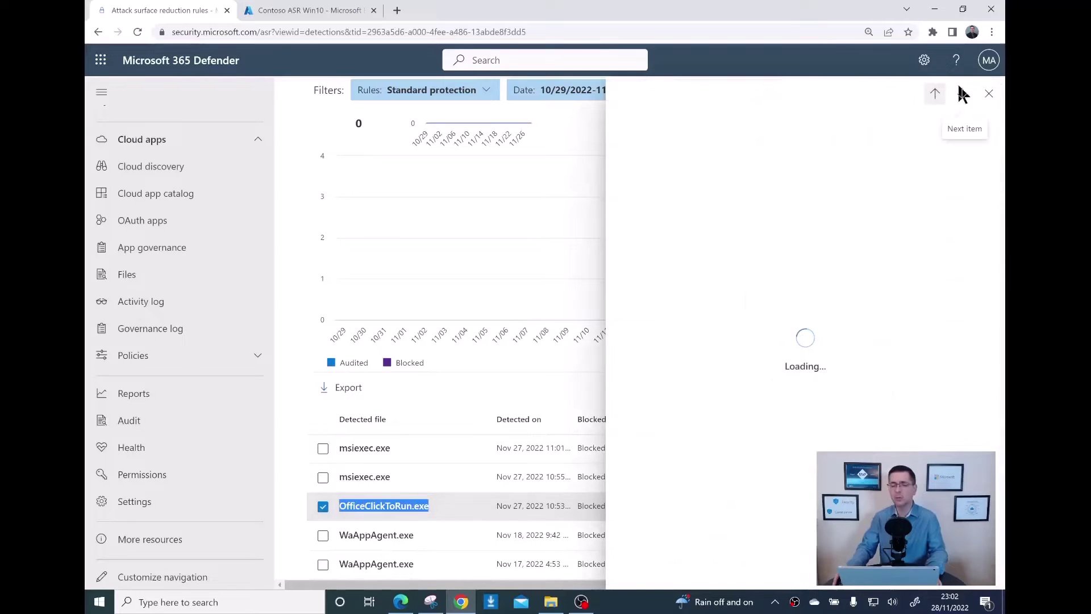
pyautogui.click(989, 94)
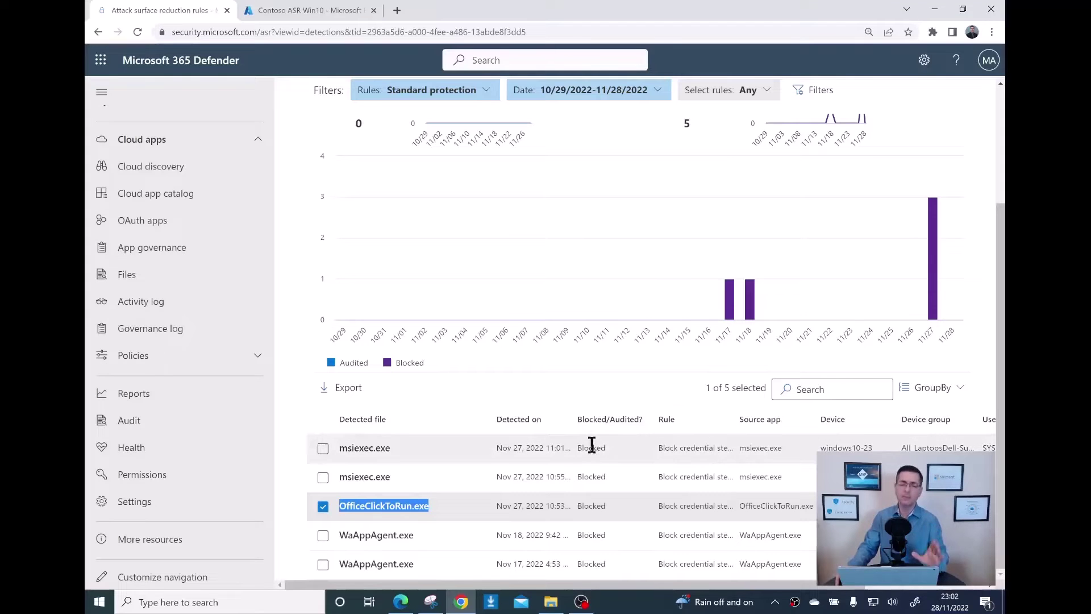
pyautogui.scroll(3, 591, 444)
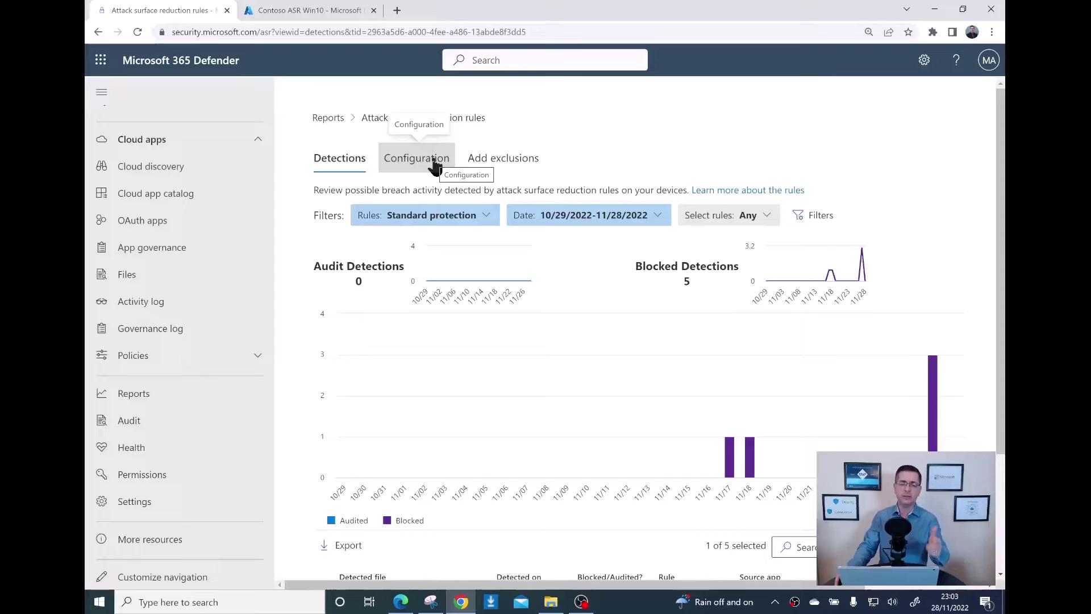
pyautogui.click(435, 165)
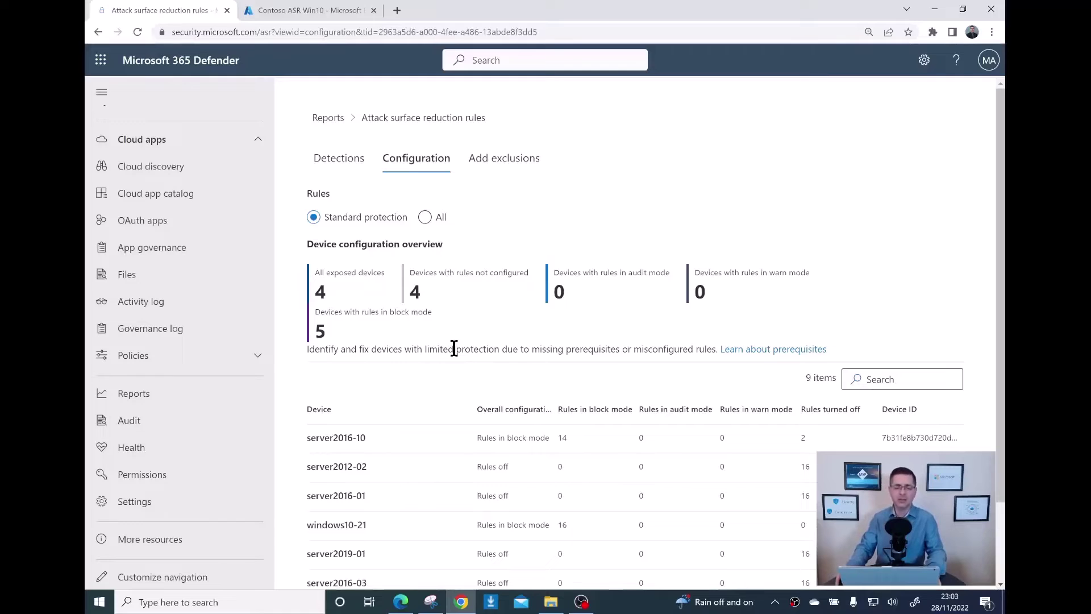
pyautogui.scroll(-2, 454, 347)
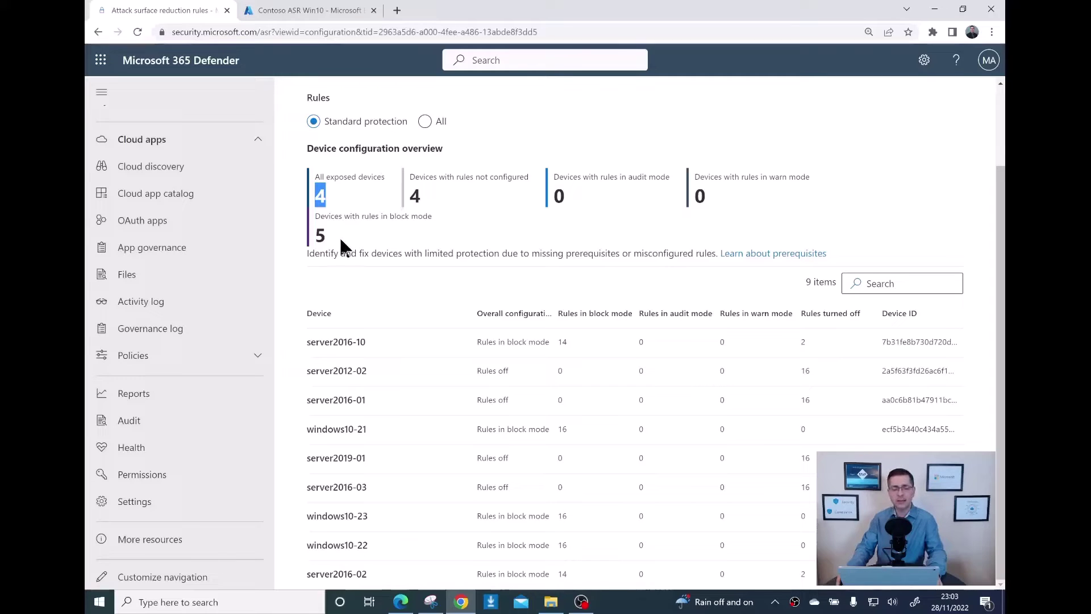
pyautogui.moveTo(333, 234); pyautogui.dragTo(316, 232)
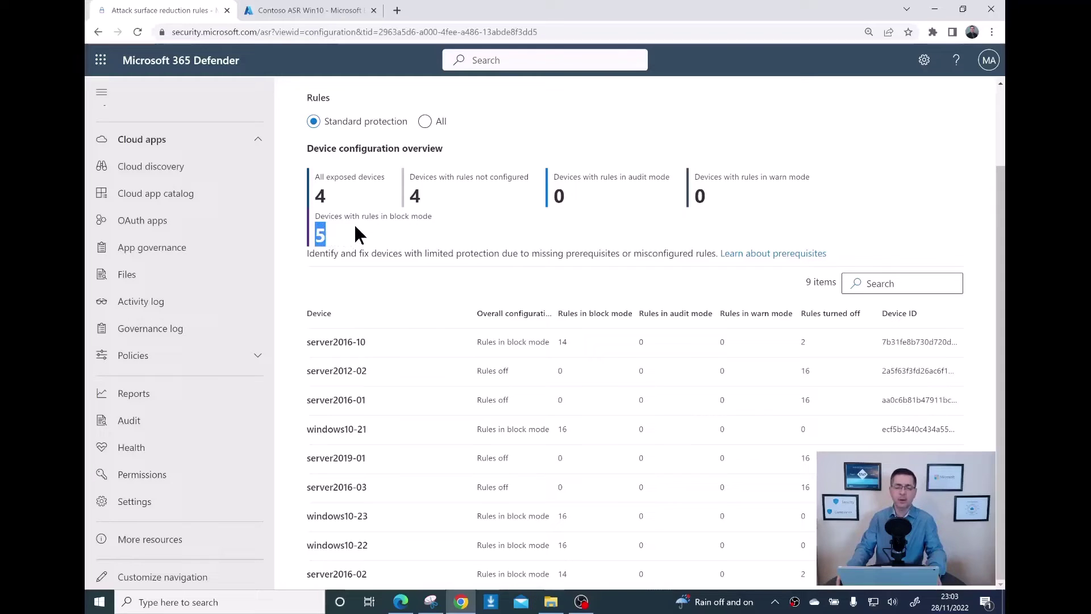
pyautogui.moveTo(388, 219); pyautogui.dragTo(426, 218)
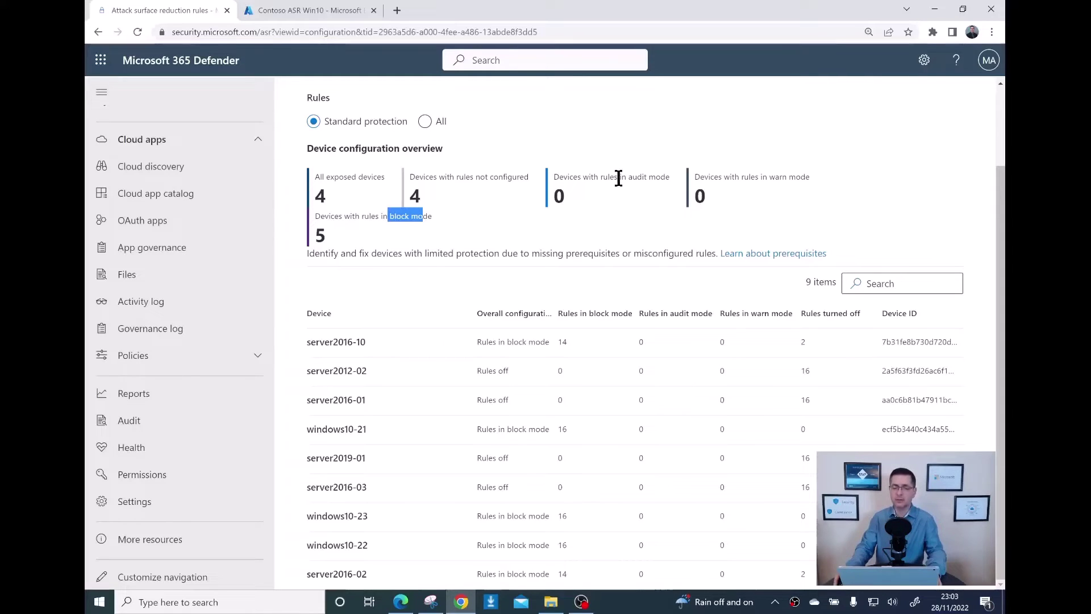
pyautogui.moveTo(629, 178); pyautogui.dragTo(660, 177)
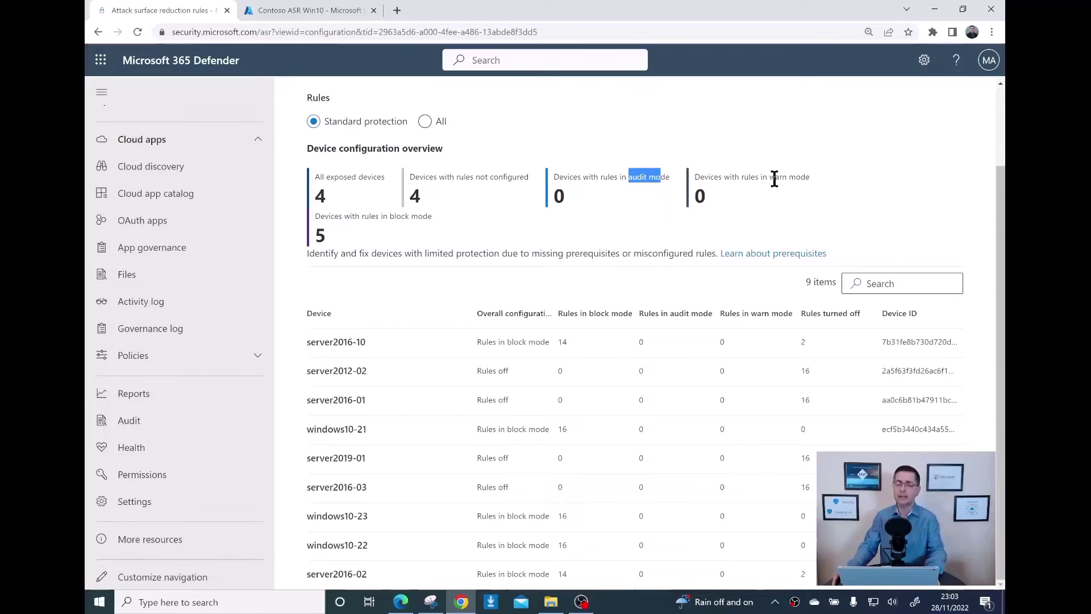
pyautogui.moveTo(775, 177); pyautogui.dragTo(801, 177)
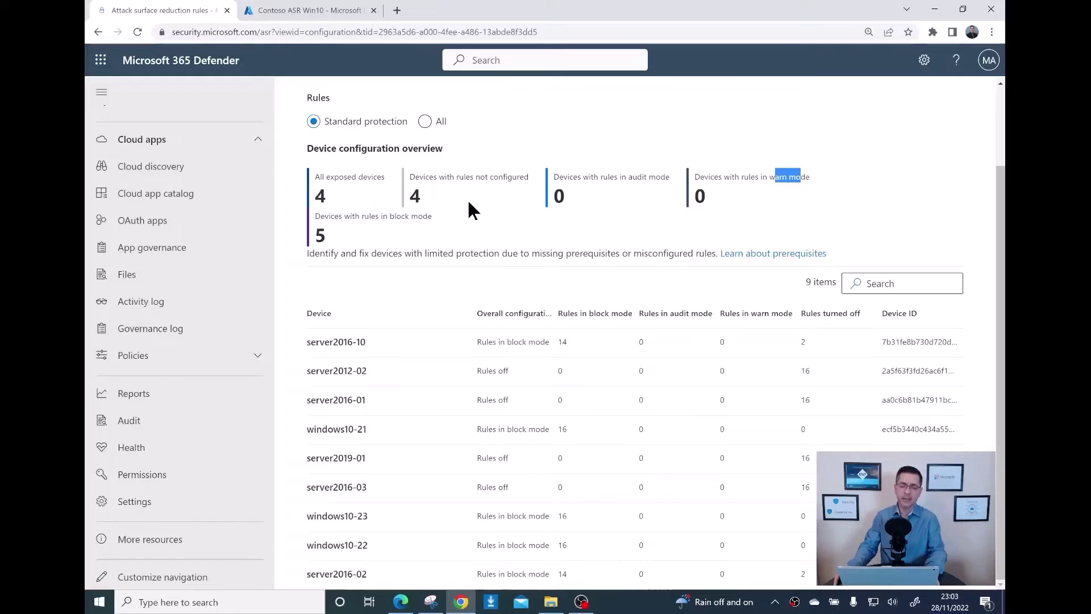
pyautogui.doubleClick(415, 196)
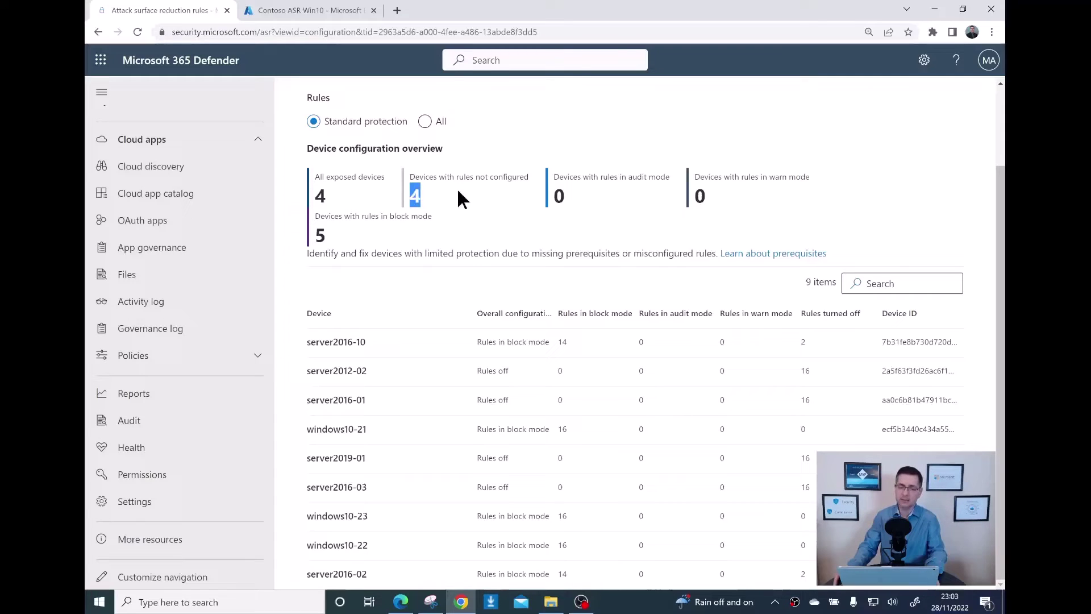
pyautogui.moveTo(471, 177); pyautogui.dragTo(531, 174)
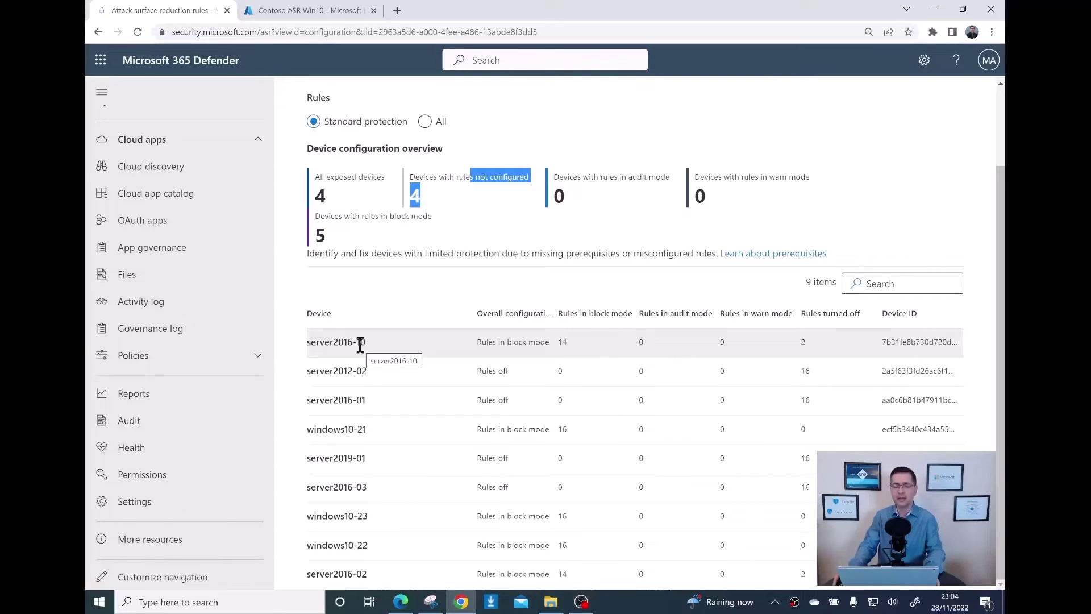
# View the ASR rule details for server2016-10, then close them.
pyautogui.click(360, 345)
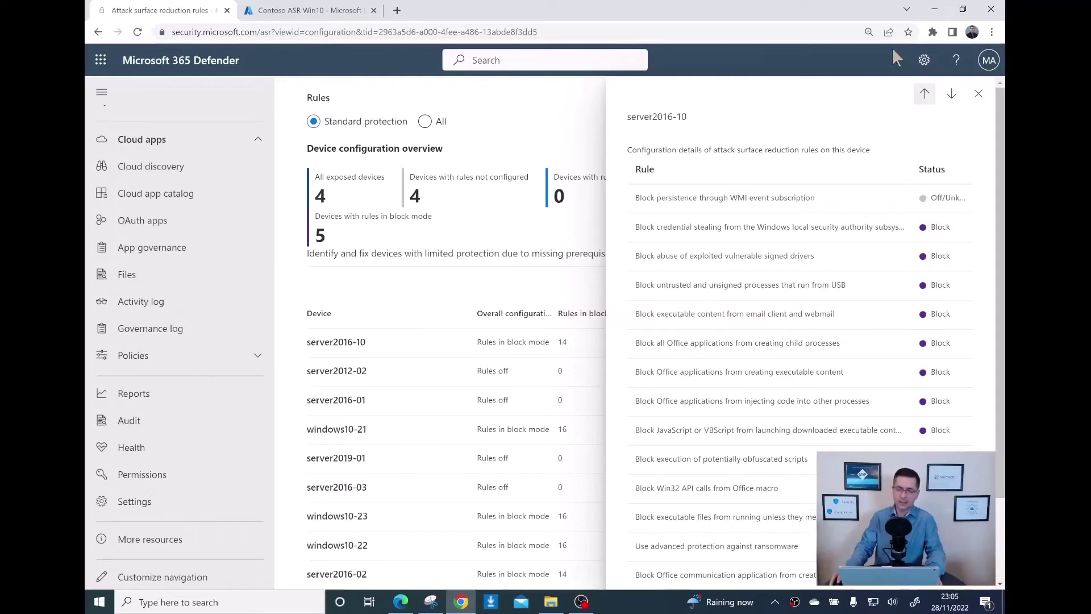
pyautogui.click(978, 93)
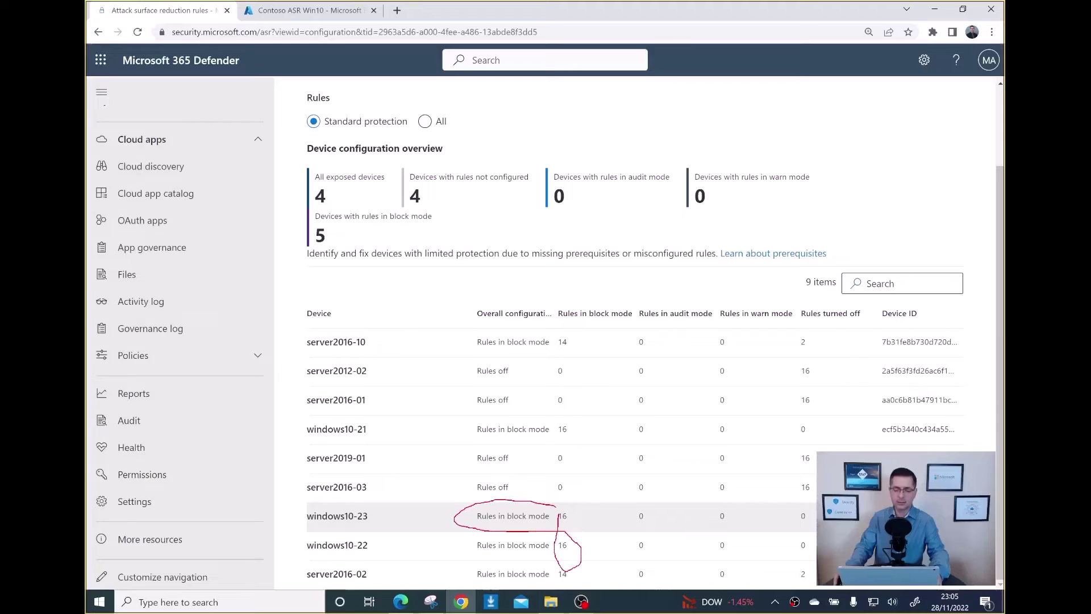
pyautogui.moveTo(559, 504); pyautogui.dragTo(585, 545)
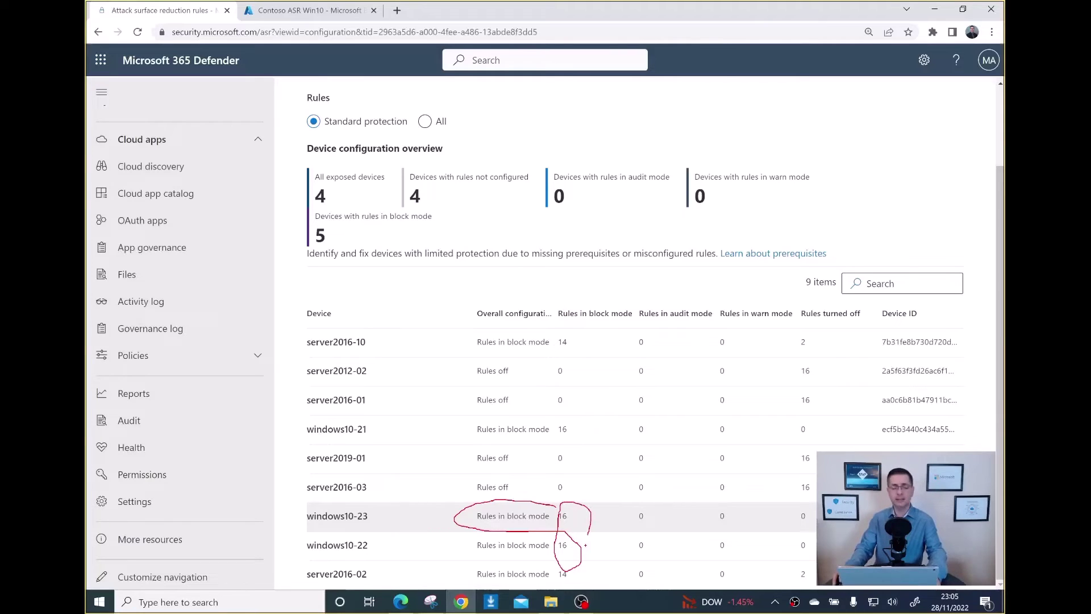
pyautogui.press('Escape')
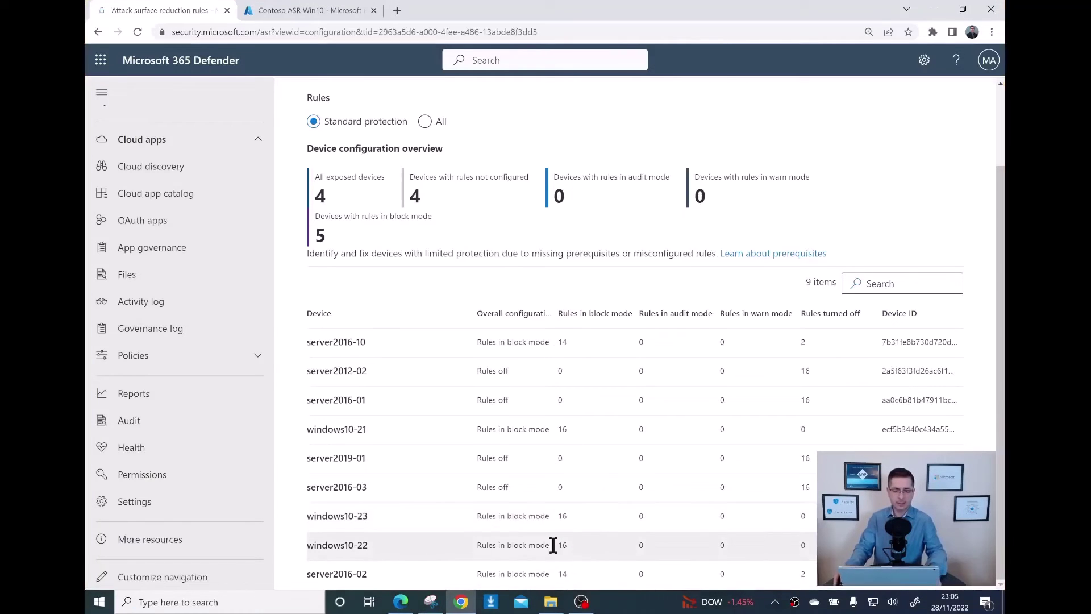
# Open windows10-23's ASR rule details and scroll through its Block rules.
pyautogui.click(364, 517)
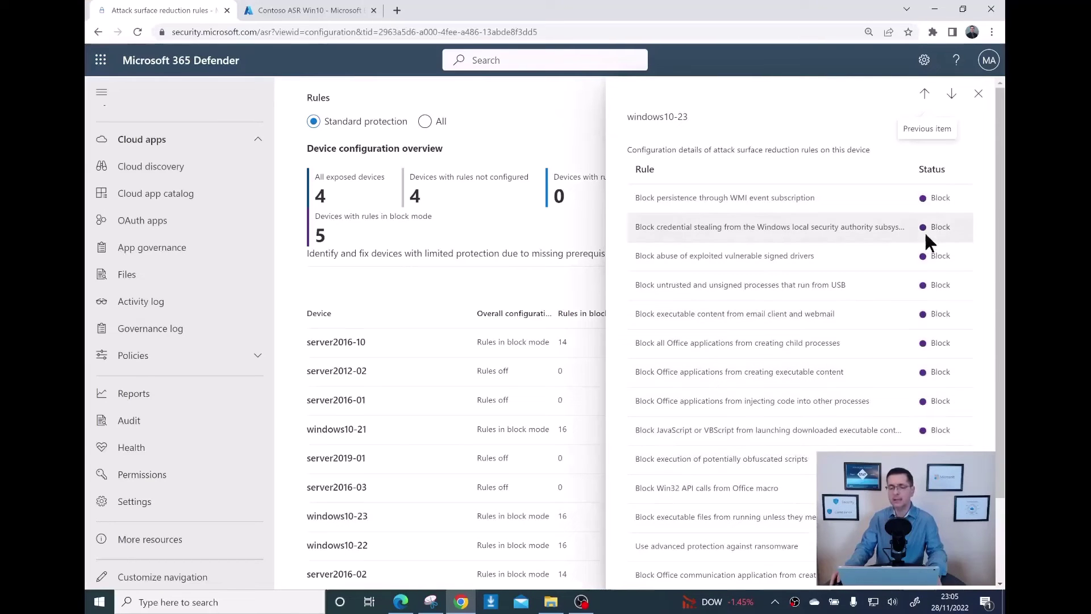
pyautogui.scroll(-2, 916, 412)
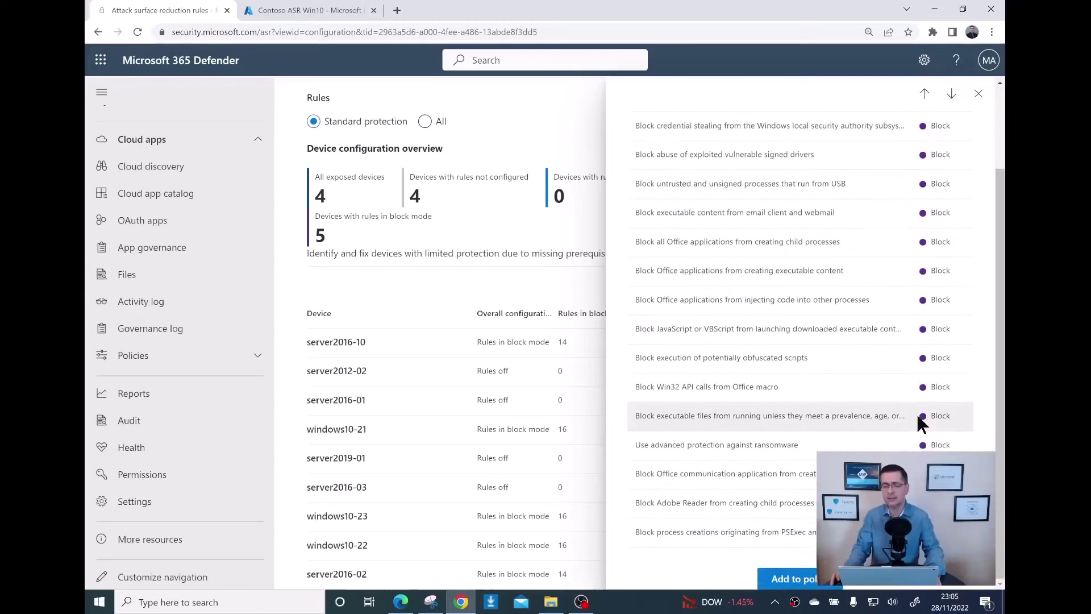
pyautogui.scroll(2, 923, 392)
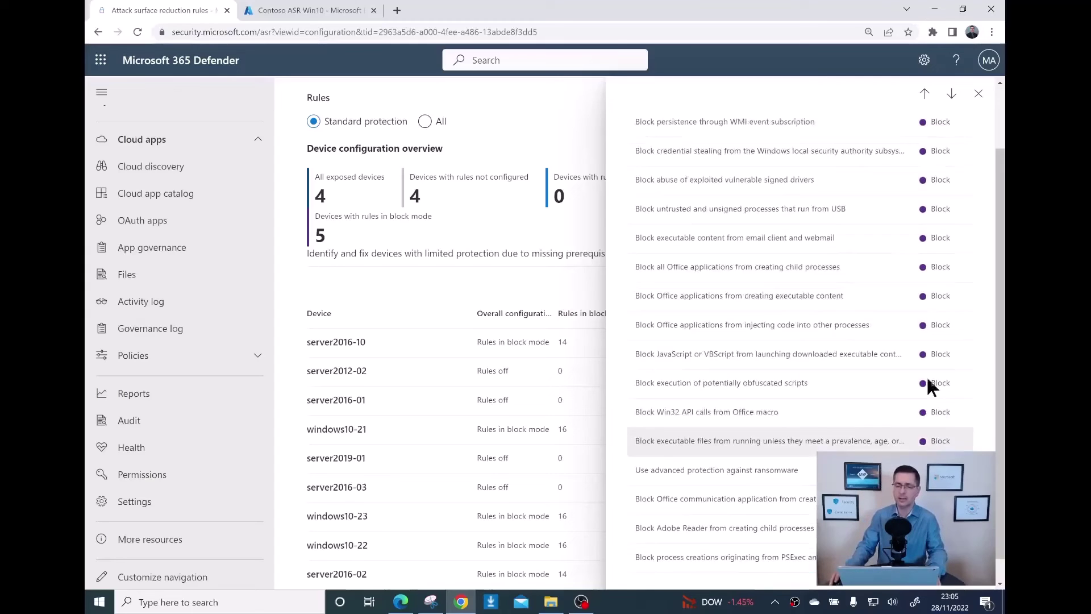
# Close windows10-23's details and point out the audit-mode and not-configured device counts.
pyautogui.click(978, 94)
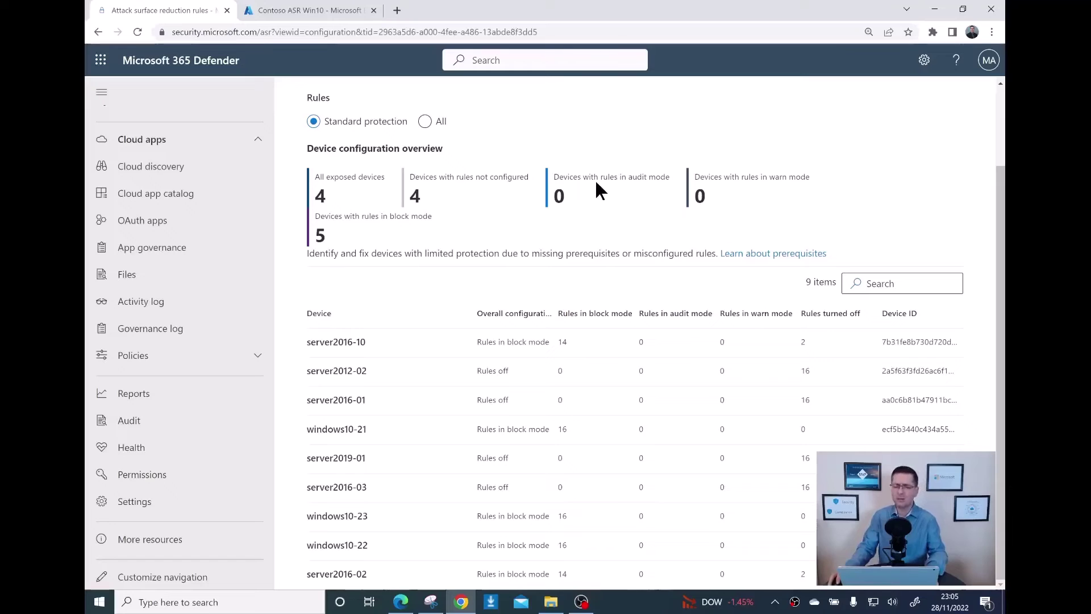
pyautogui.moveTo(599, 177); pyautogui.dragTo(670, 176)
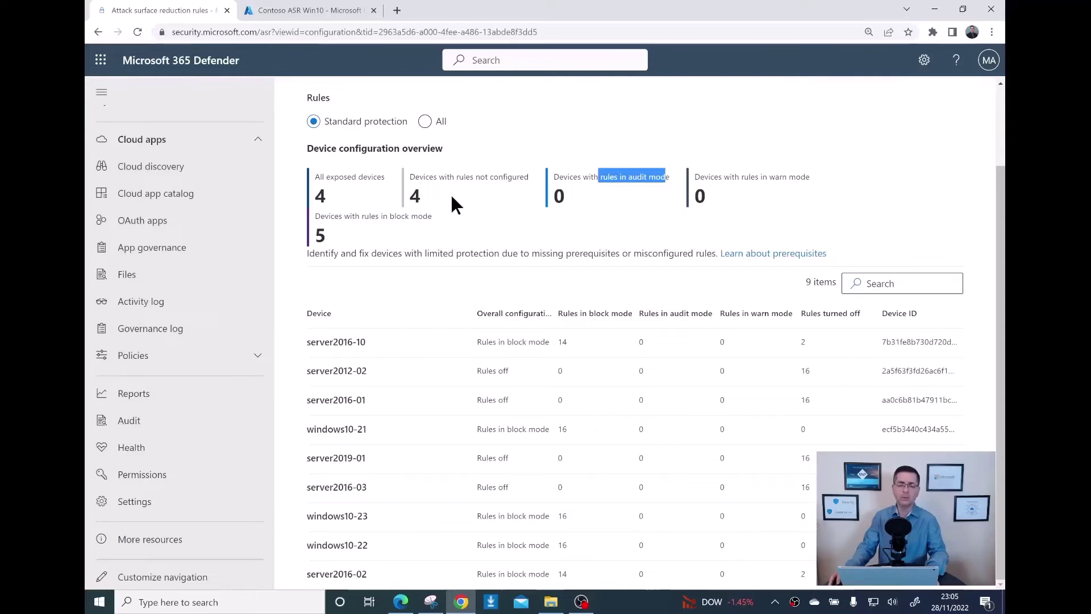
pyautogui.moveTo(424, 197); pyautogui.dragTo(398, 186)
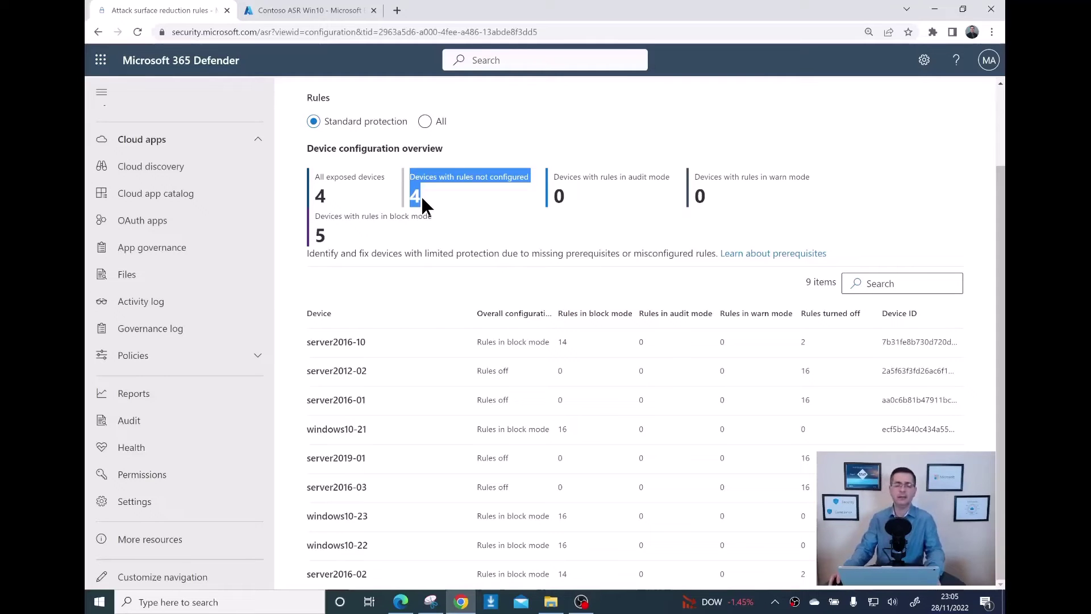
pyautogui.click(554, 138)
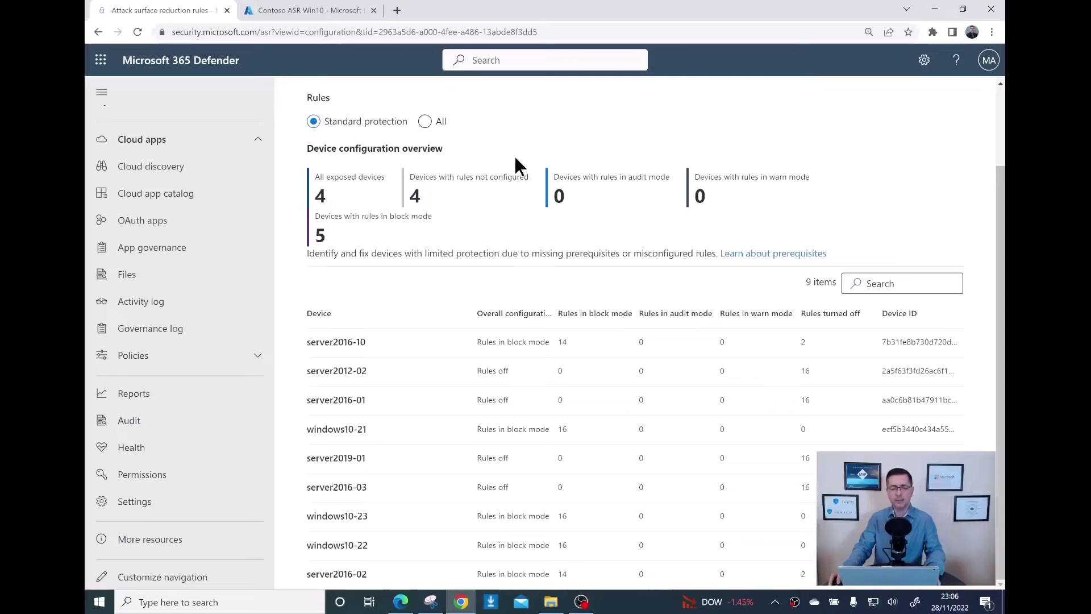
pyautogui.scroll(2, 596, 259)
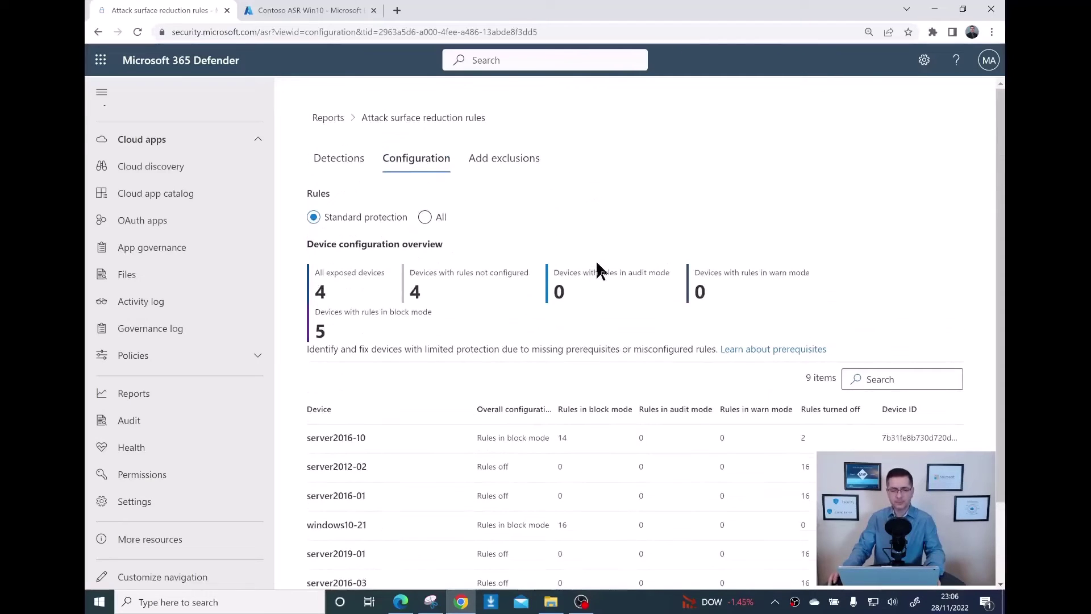
# On Add exclusions, select OfficeClickToRun.exe and export its path to AsrExclusionPaths (2).csv.
pyautogui.click(506, 166)
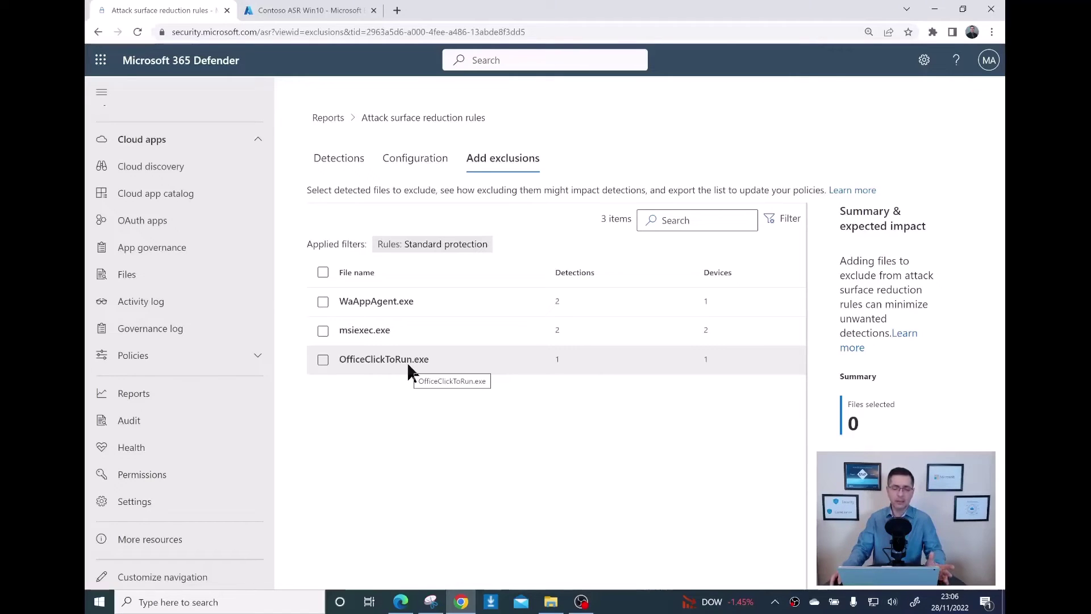
pyautogui.click(324, 360)
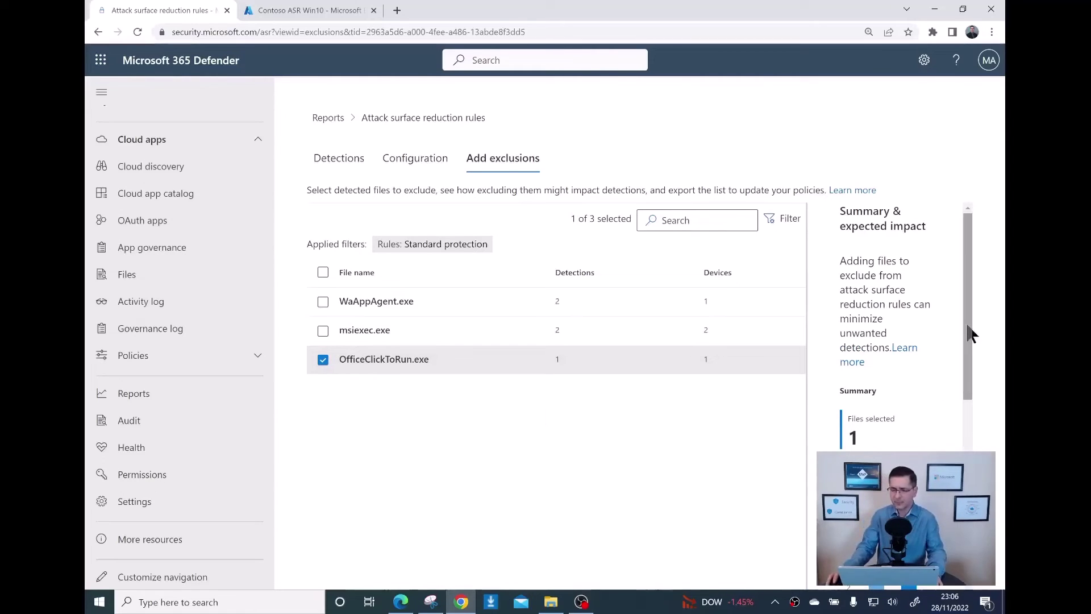
pyautogui.moveTo(970, 339); pyautogui.dragTo(979, 503)
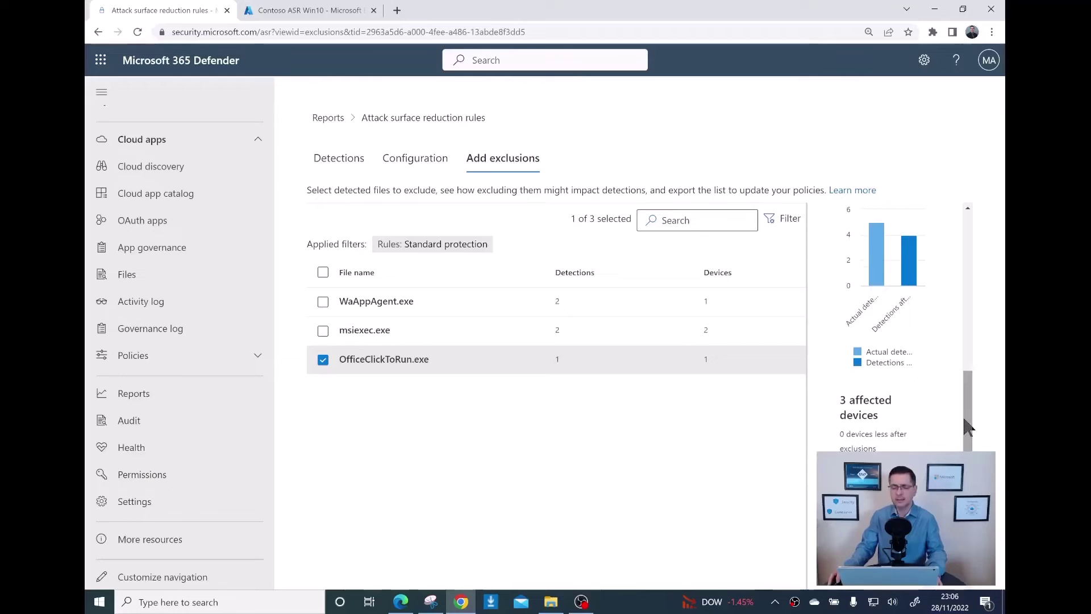
pyautogui.moveTo(969, 430); pyautogui.dragTo(969, 454)
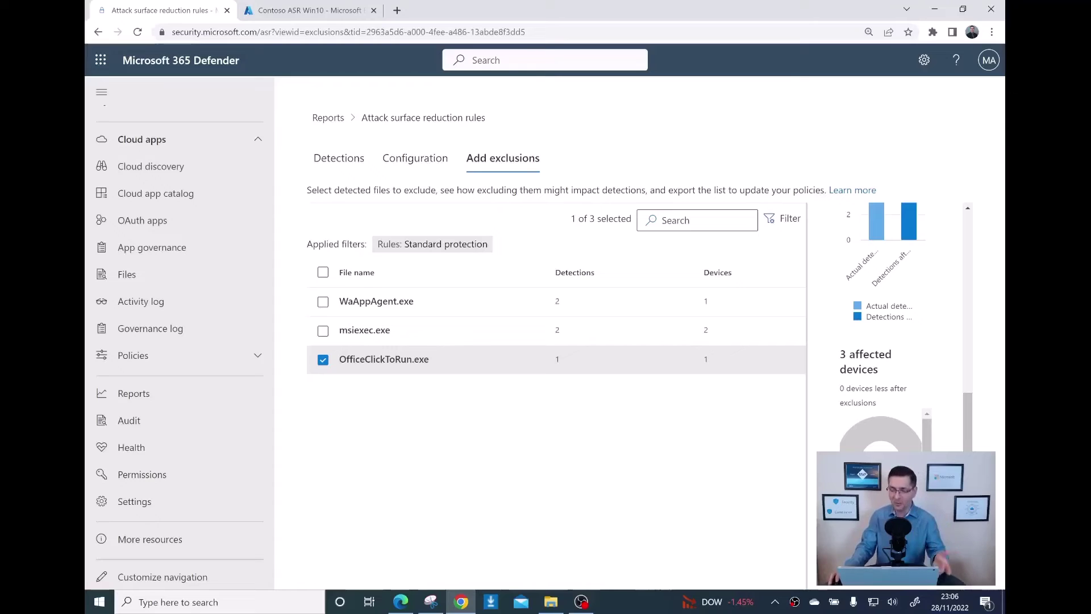
pyautogui.click(938, 585)
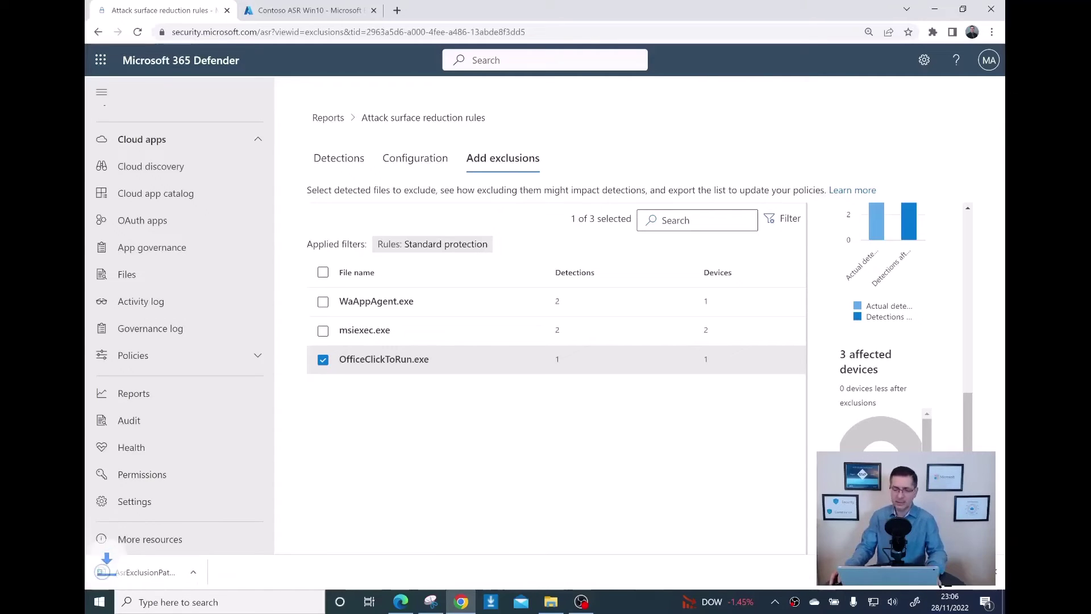
# Open the downloaded exclusion paths CSV in Excel and widen column A to show the full path.
pyautogui.click(173, 569)
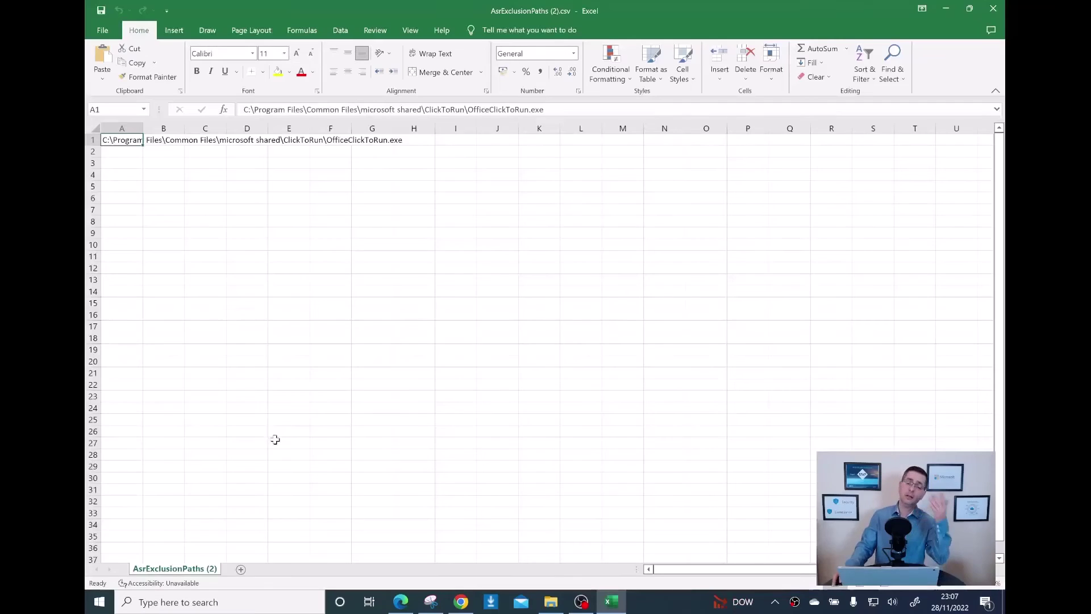
pyautogui.moveTo(146, 132); pyautogui.dragTo(400, 141)
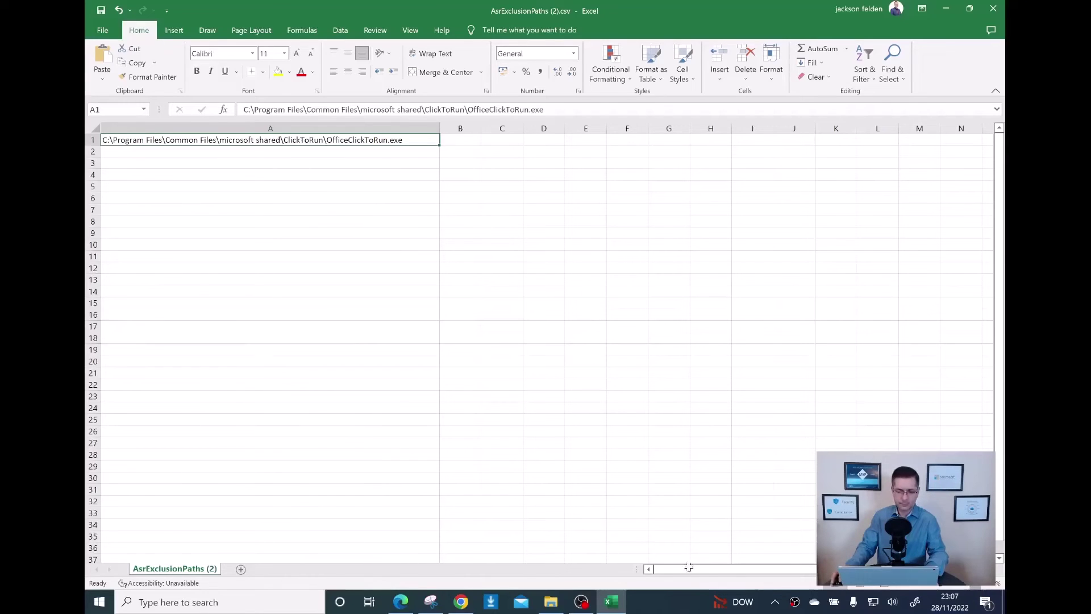
pyautogui.scroll(4, 234, 261)
pyautogui.click(240, 266)
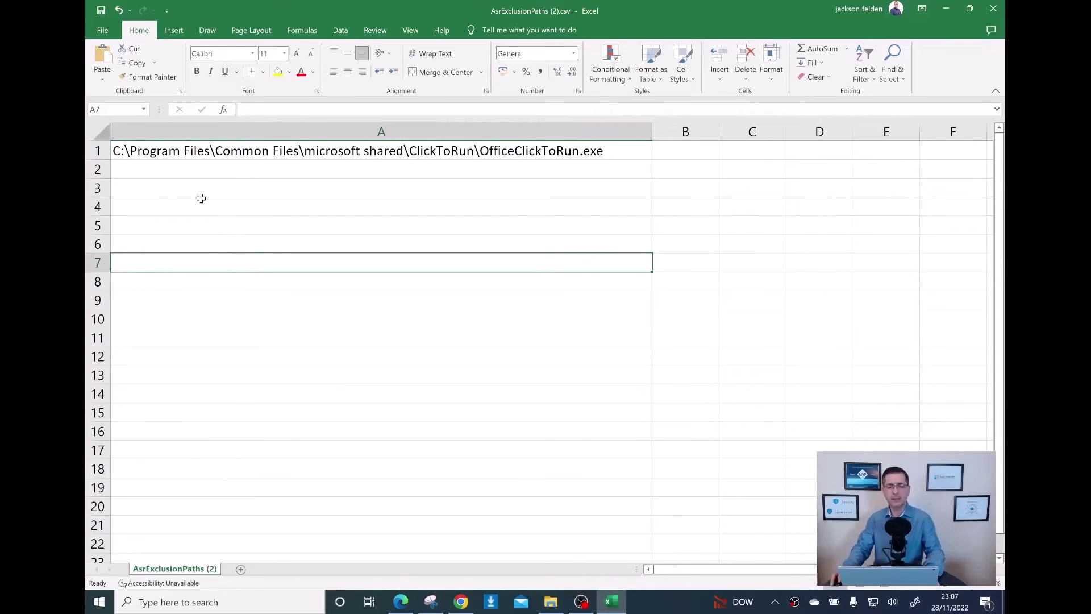
# Copy the OfficeClickToRun.exe path from cell A1 and minimize Excel.
pyautogui.click(198, 154)
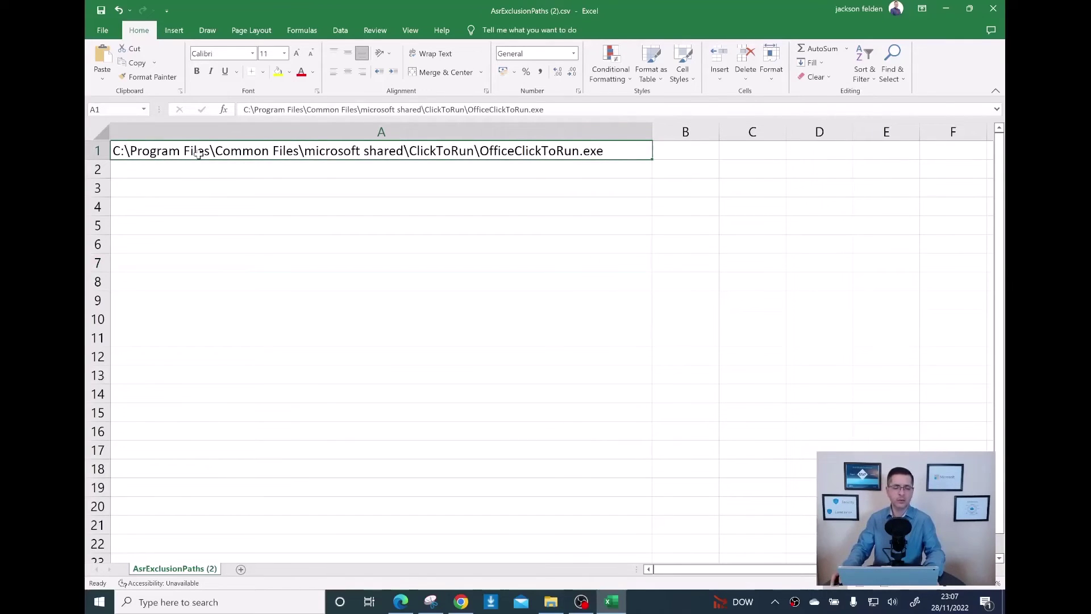
pyautogui.click(567, 106)
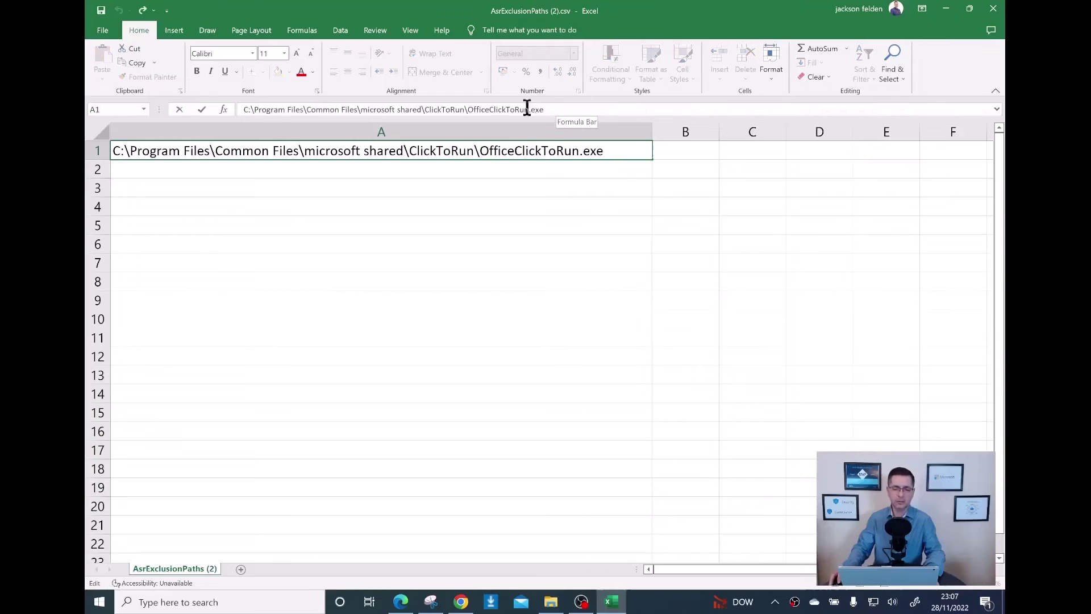
pyautogui.keyDown('shift'); pyautogui.click(243, 111); pyautogui.keyUp('shift')
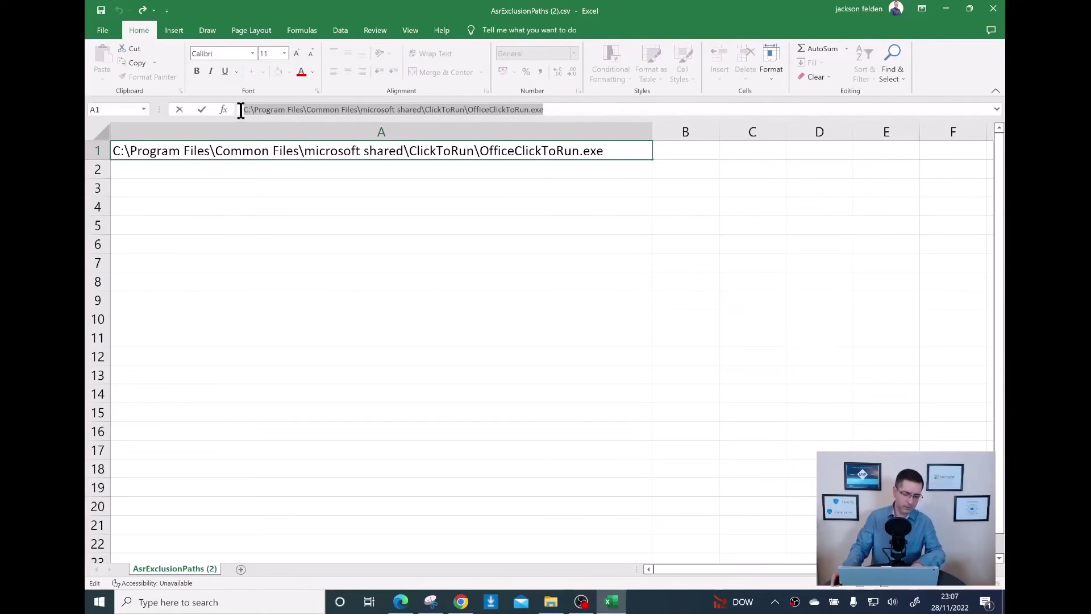
pyautogui.hotkey('ctrl', 'c')
pyautogui.click(946, 8)
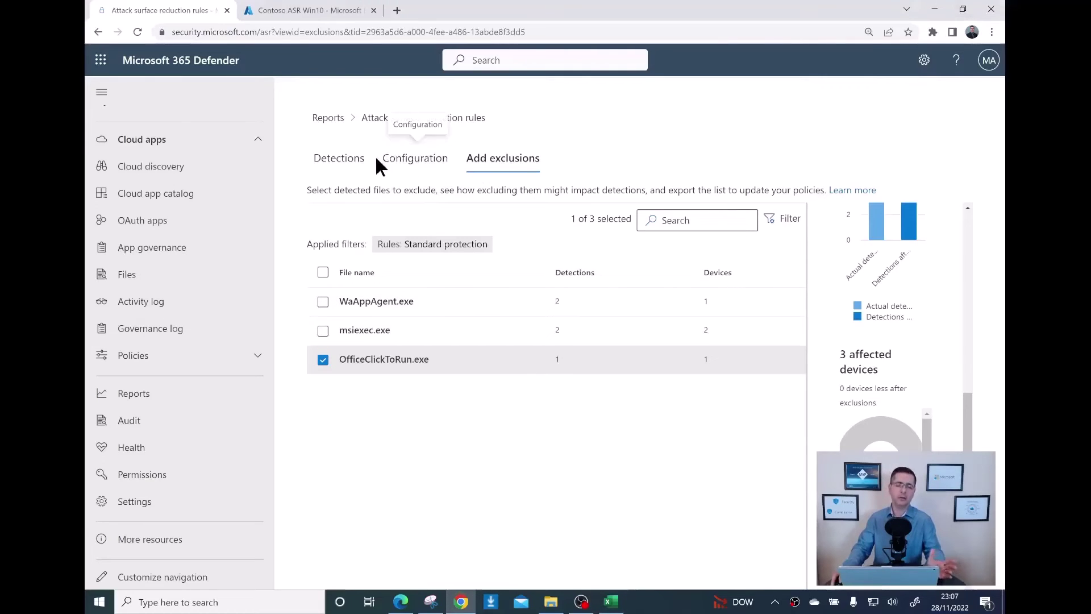
# Cycle through the Detections and Configuration views back to the list of WaAppAgent.exe, msiexec.exe and OfficeClickToRun.exe.
pyautogui.click(358, 164)
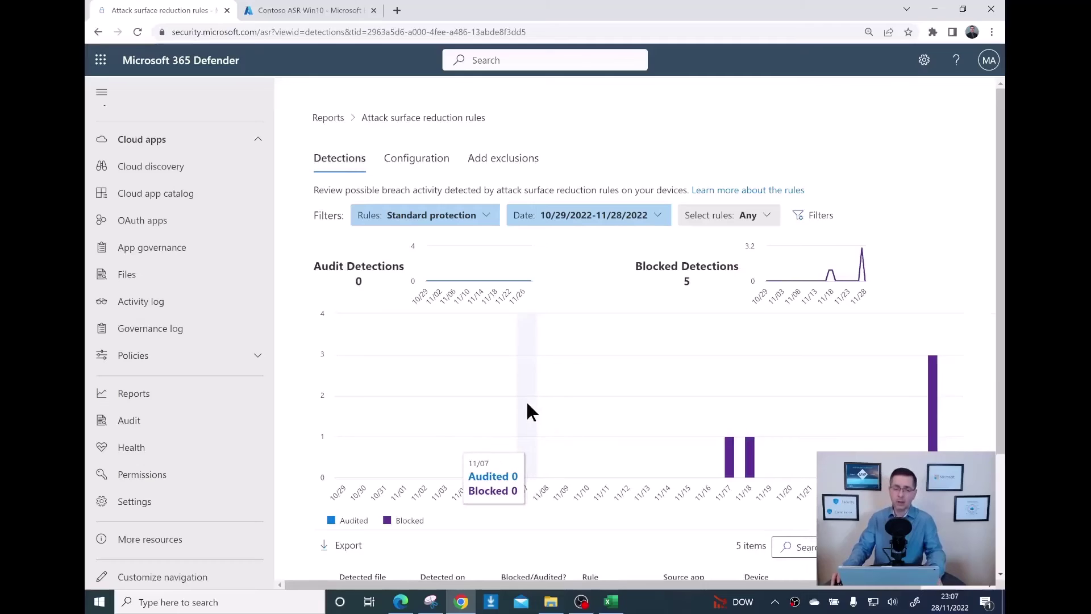
pyautogui.click(406, 171)
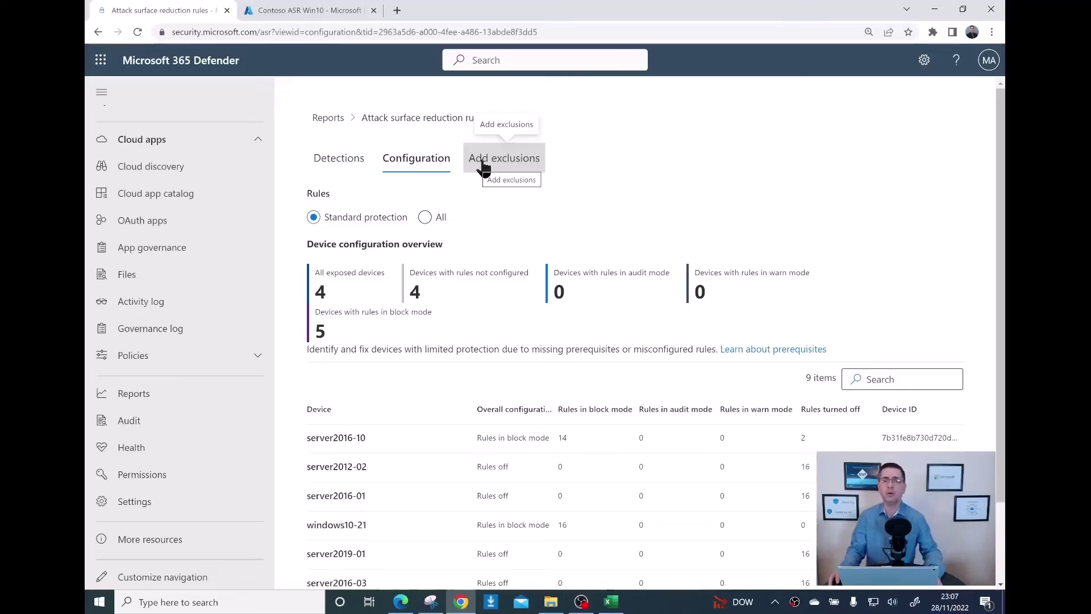
pyautogui.click(483, 165)
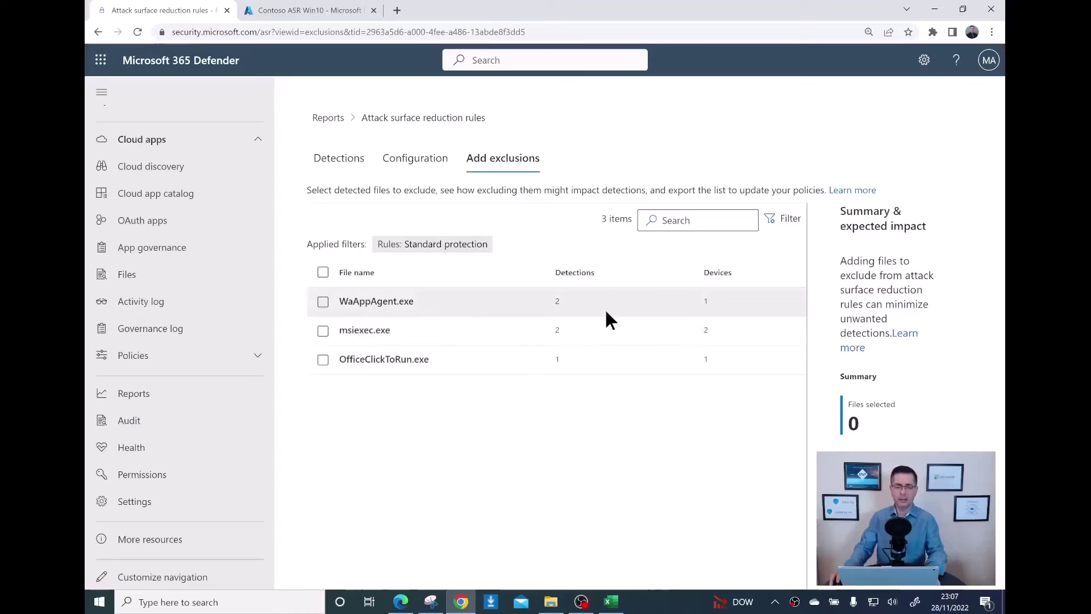
# In Endpoint Manager, go to Endpoint security > Attack surface reduction and open the Contoso ASR Win10 policy.
pyautogui.click(321, 9)
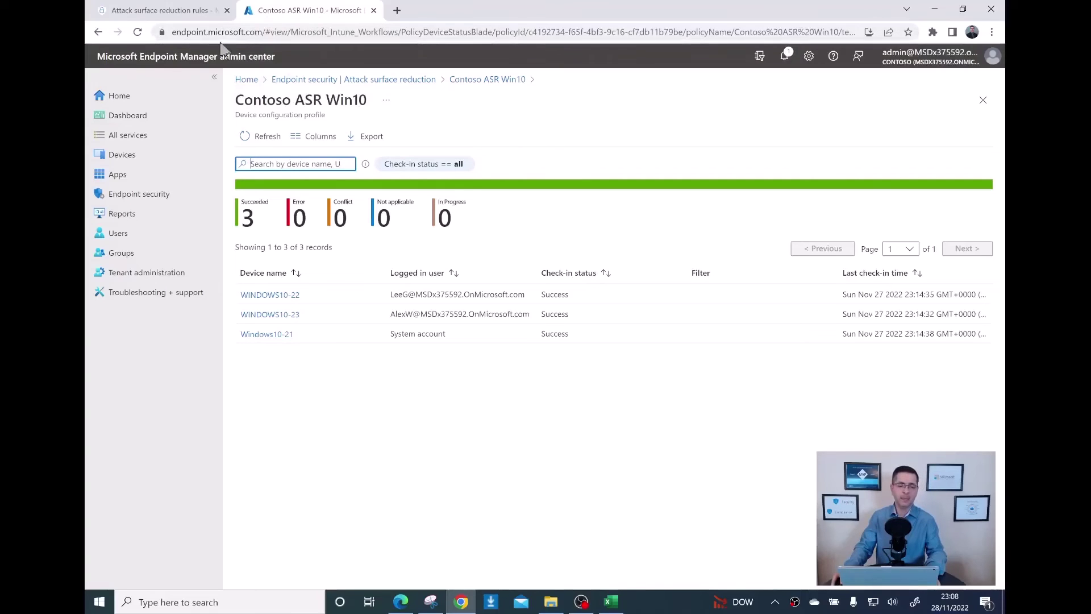
pyautogui.click(171, 198)
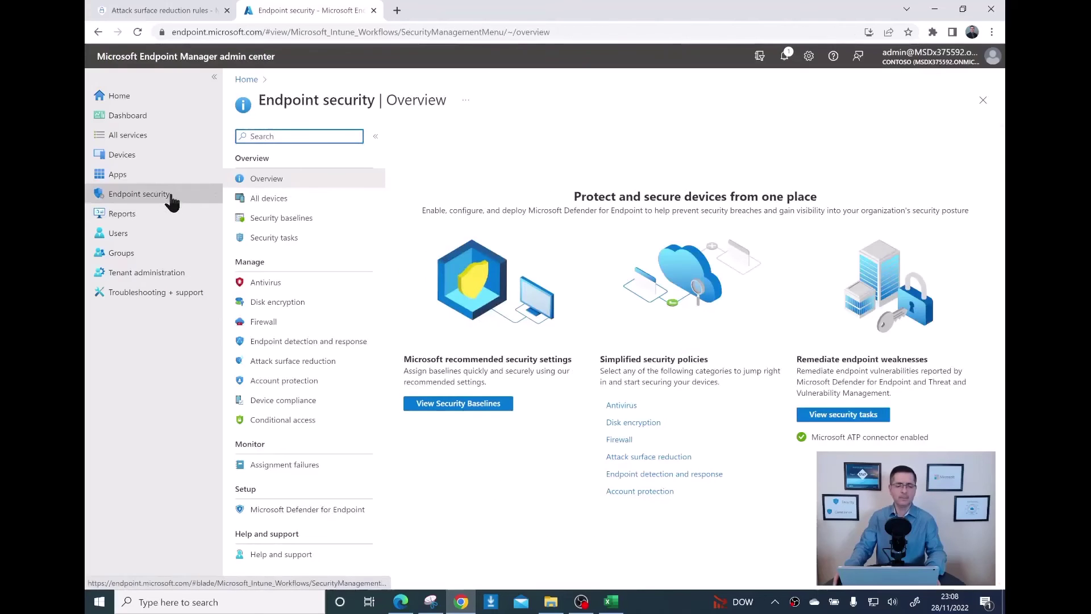
pyautogui.click(298, 363)
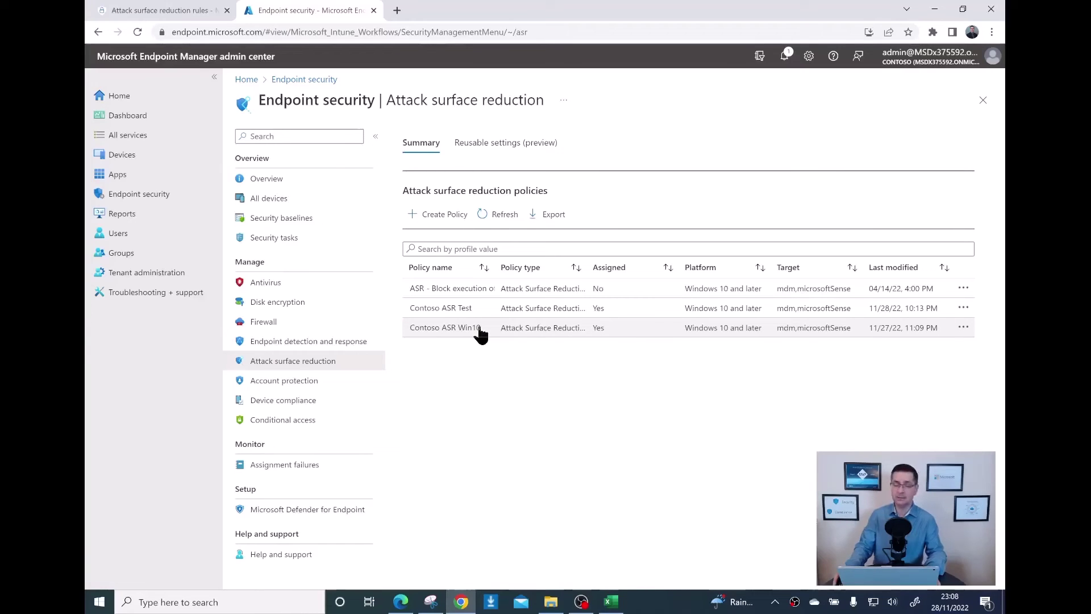
pyautogui.click(479, 330)
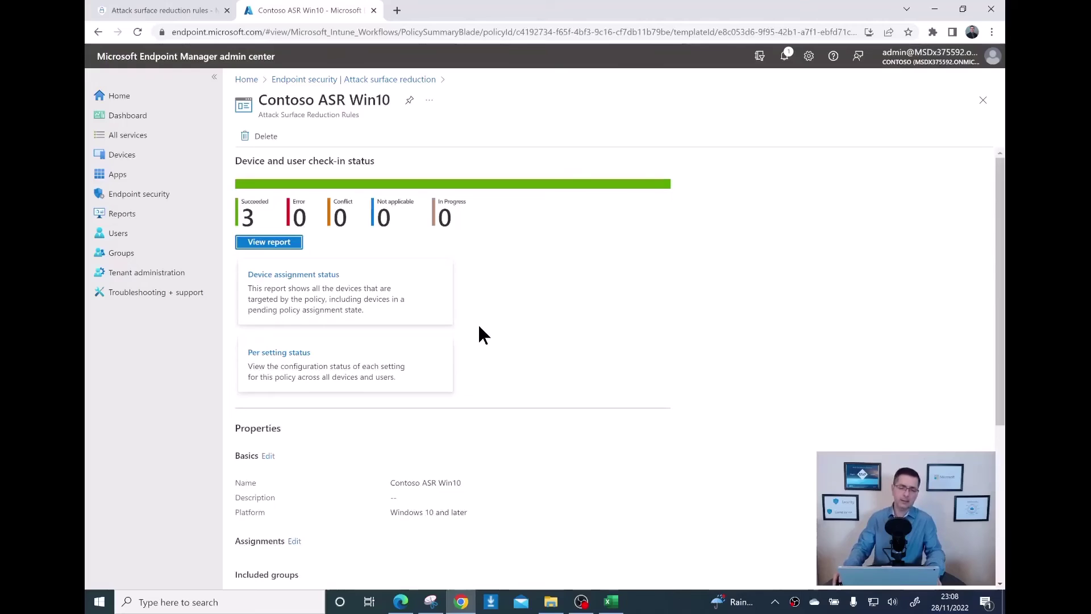
# Scroll down to the Attack Surface Reduction Only Exclusions, which list only WaAppAgent.exe.
pyautogui.scroll(-4, 316, 423)
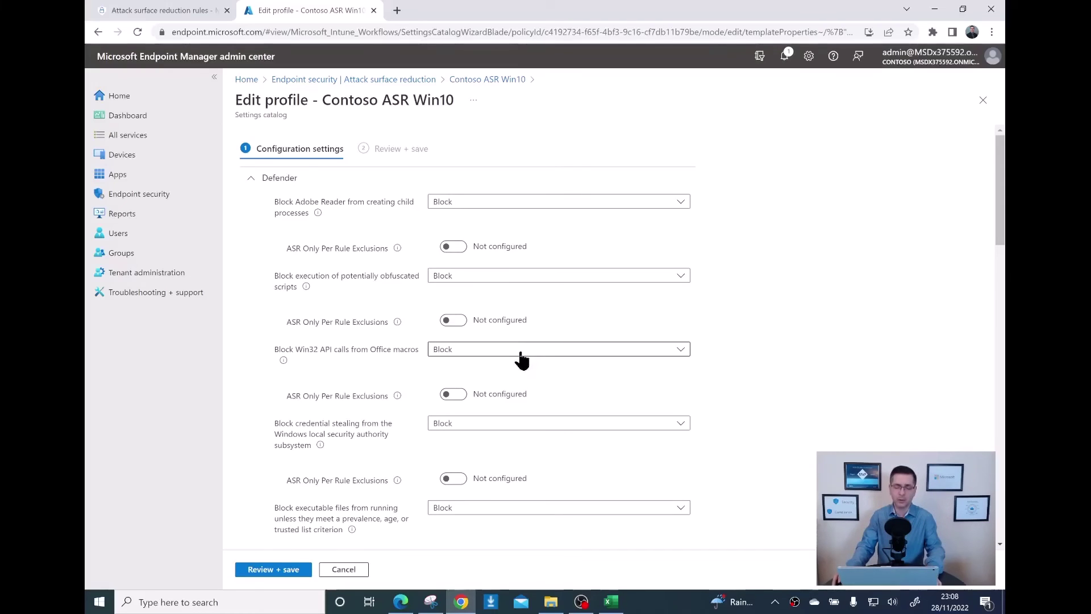
pyautogui.scroll(-15, 779, 416)
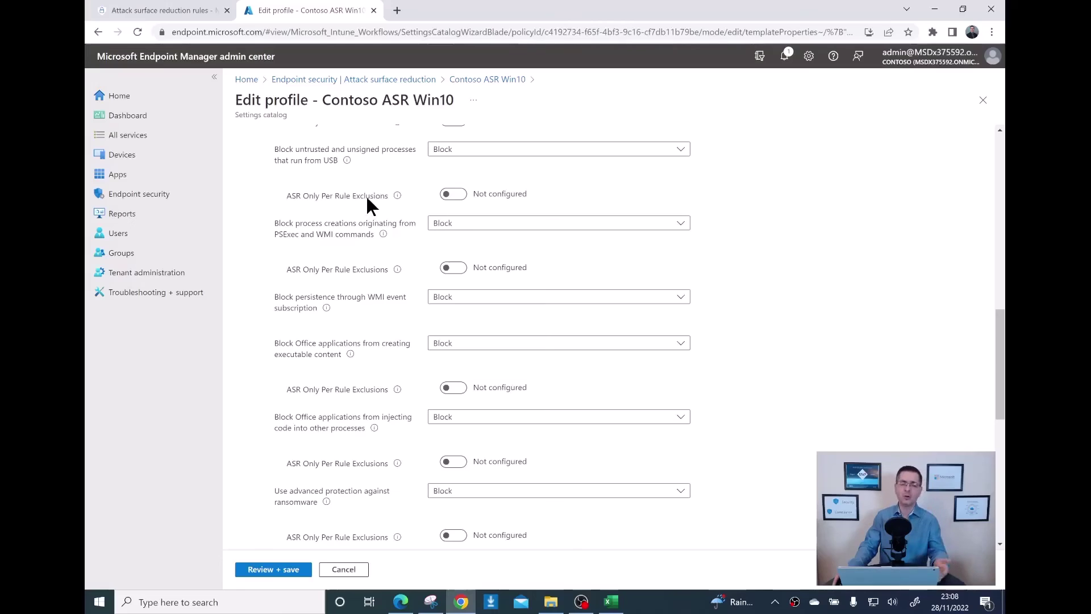
pyautogui.scroll(-8, 687, 429)
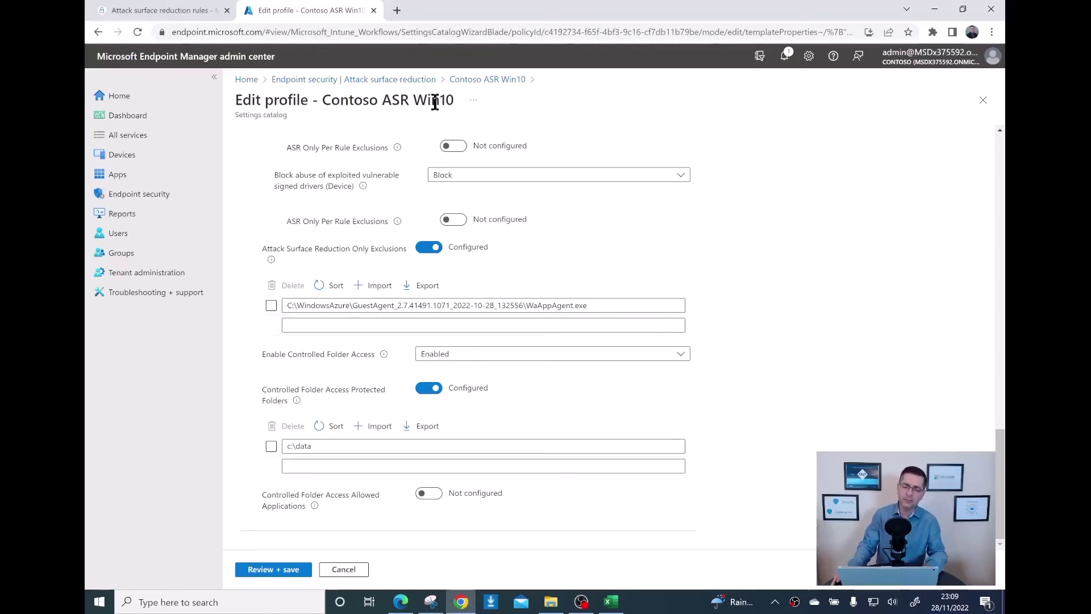
# Paste C:\Program Files\Common Files\microsoft shared\ClickToRun\OfficeClickToRun.exe as a new ASR-only exclusion entry.
pyautogui.scroll(1, 776, 342)
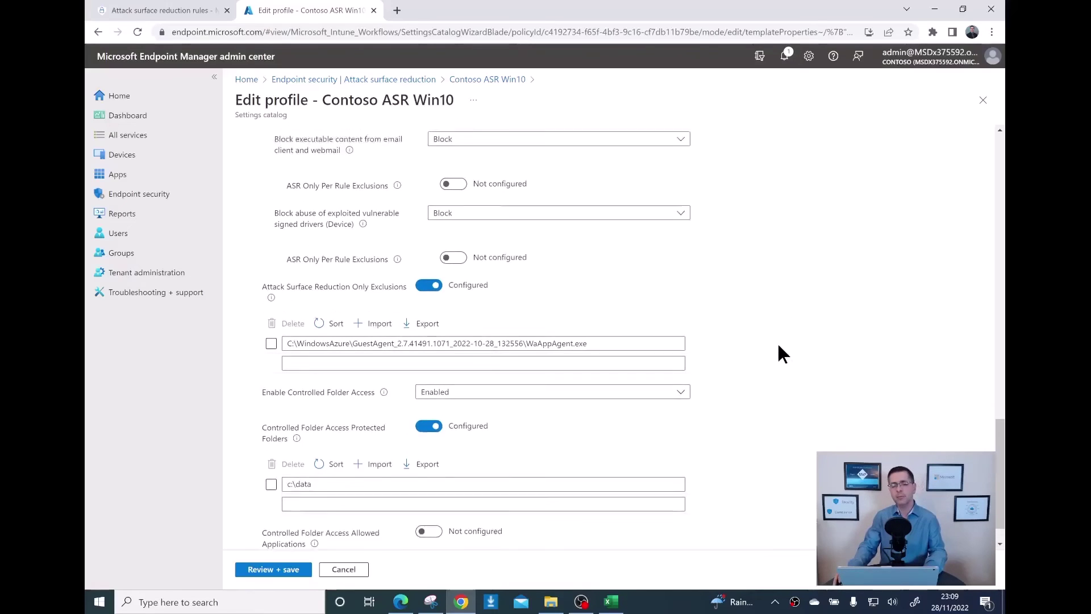
pyautogui.click(306, 387)
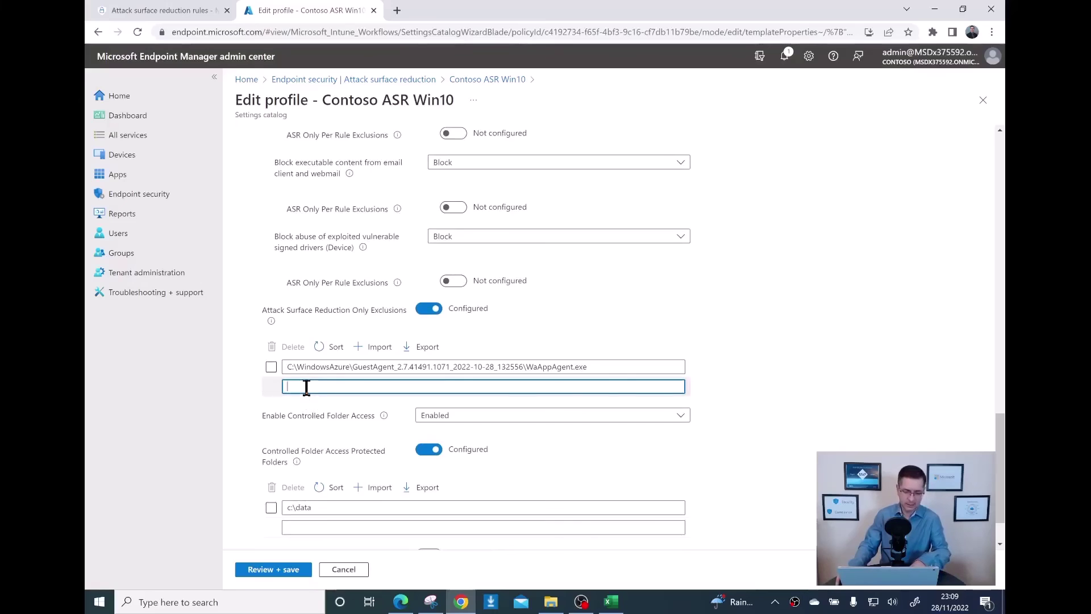
pyautogui.hotkey('ctrl', 'v')
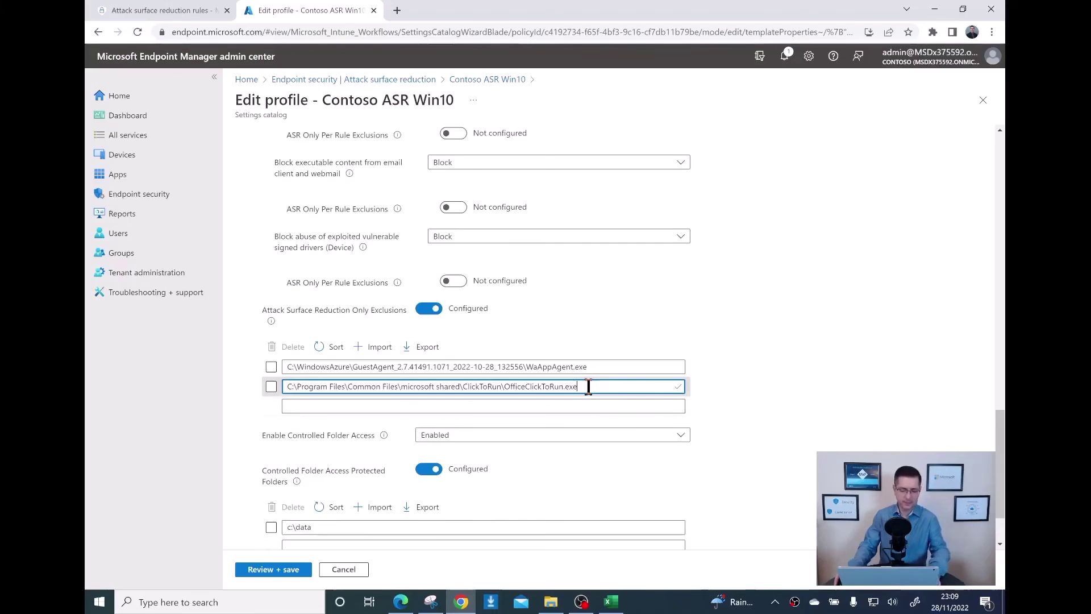
pyautogui.moveTo(593, 385); pyautogui.dragTo(504, 387)
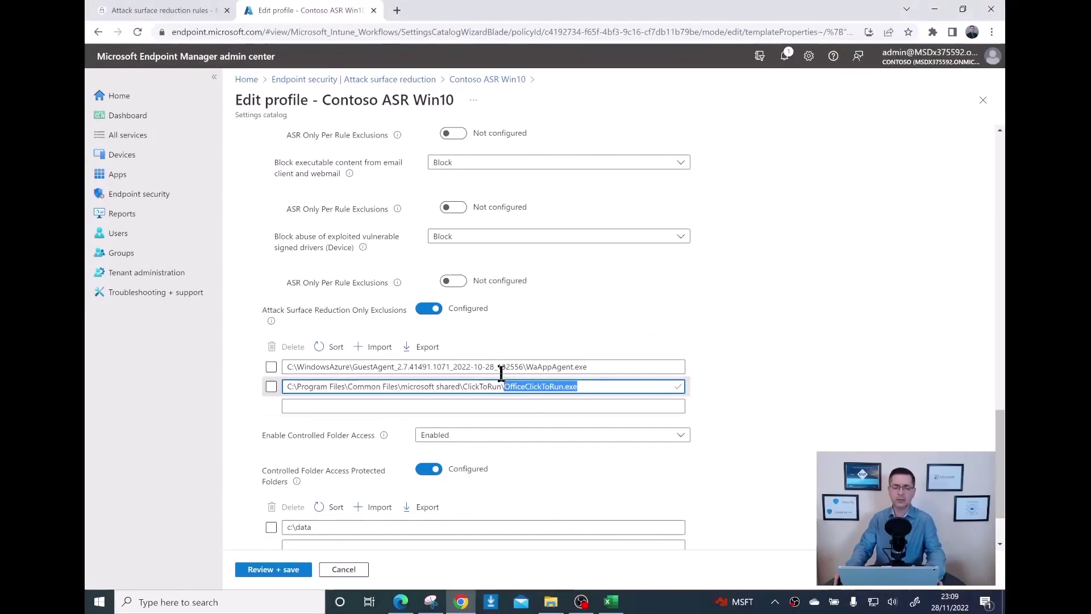
pyautogui.scroll(4, 516, 243)
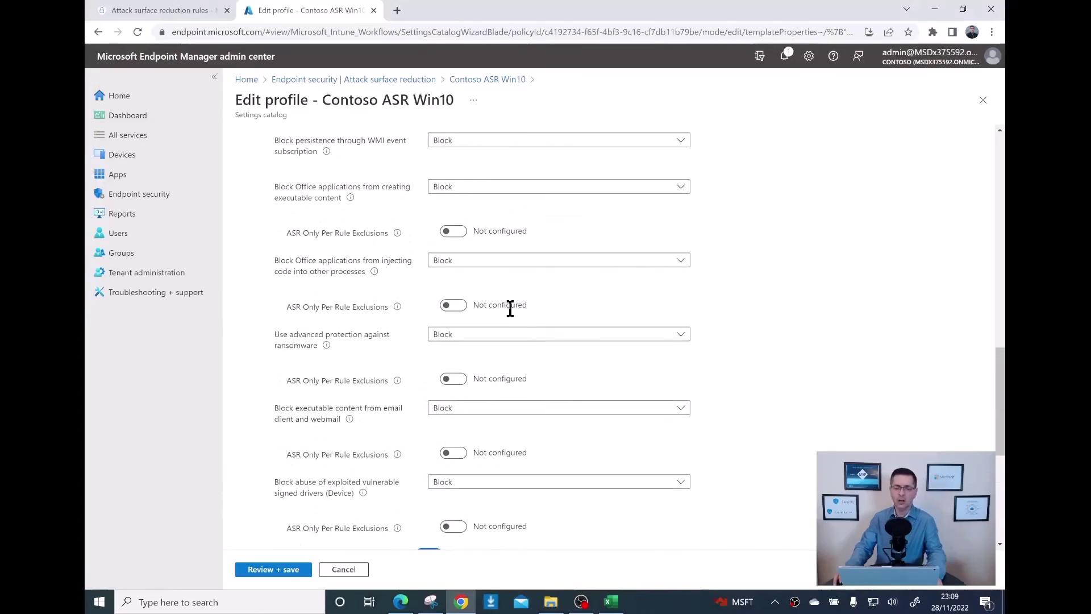
pyautogui.scroll(3, 511, 310)
pyautogui.scroll(-5, 512, 310)
pyautogui.scroll(-4, 511, 319)
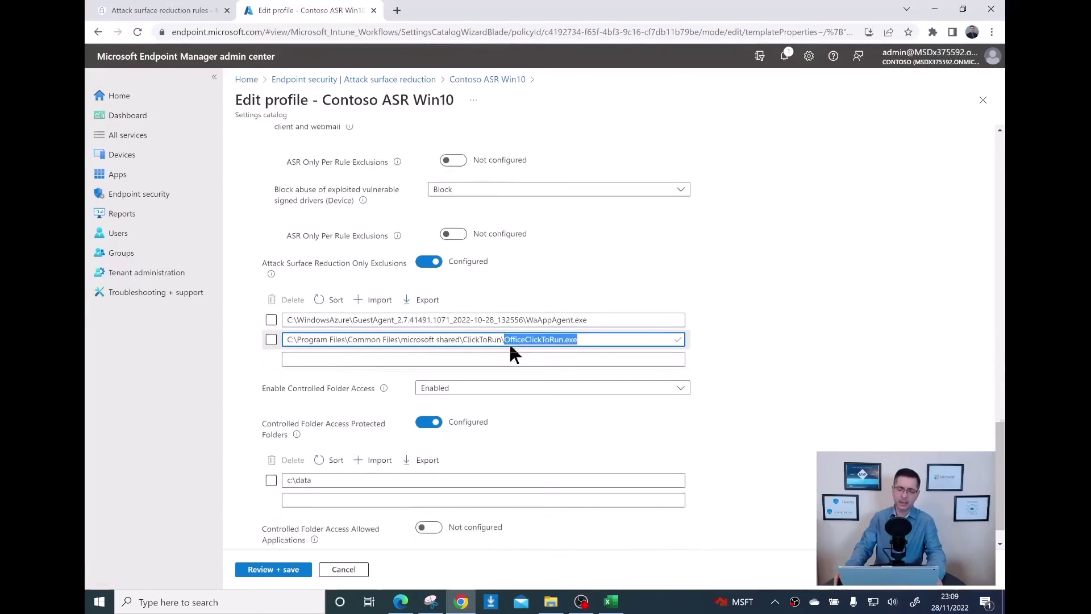
pyautogui.scroll(10, 755, 315)
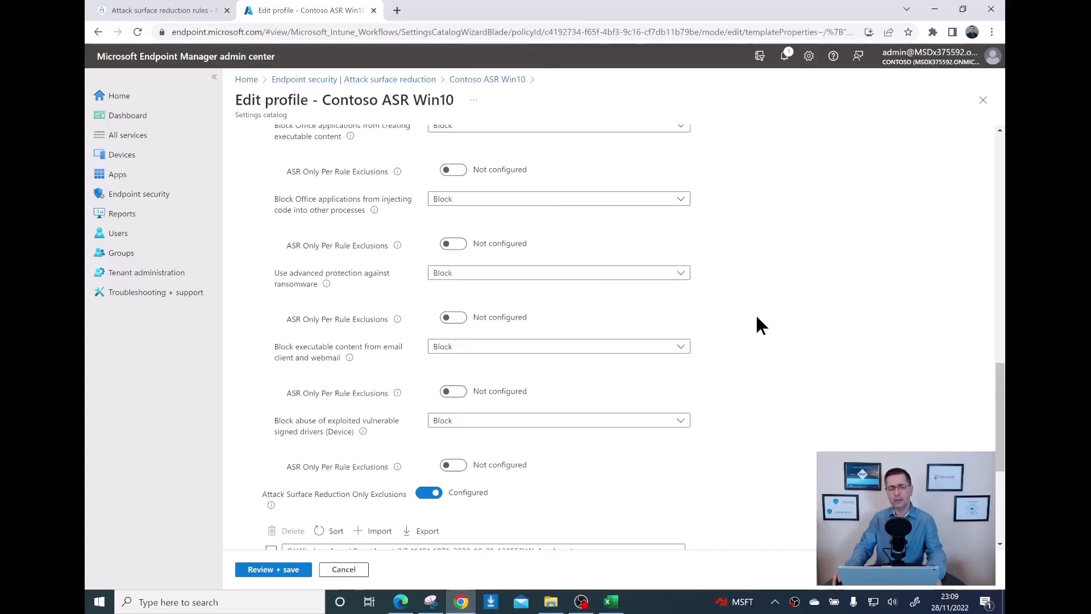
pyautogui.scroll(5, 755, 313)
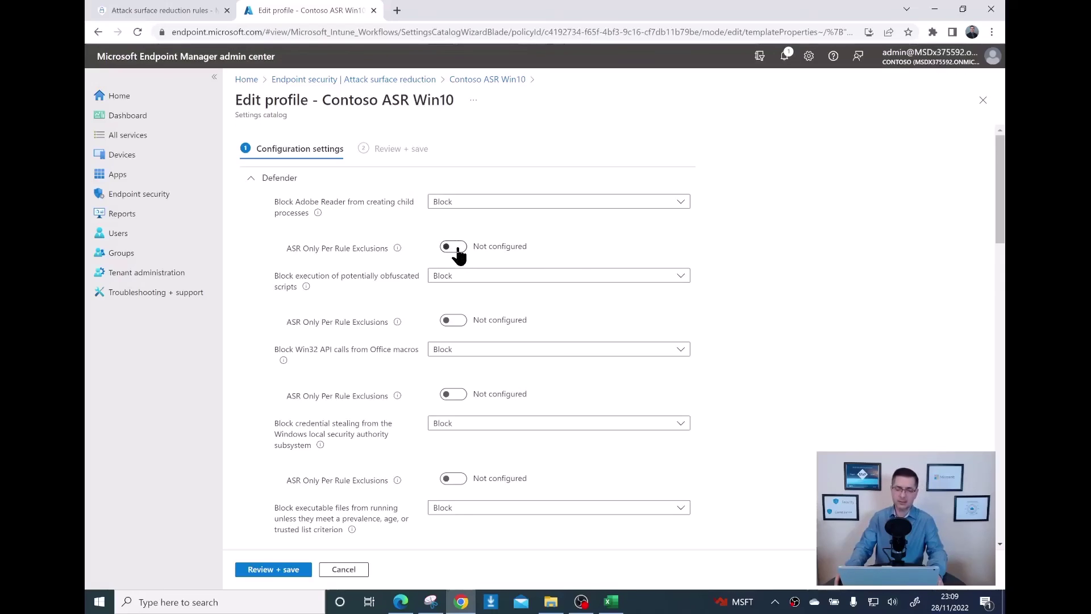
pyautogui.click(463, 255)
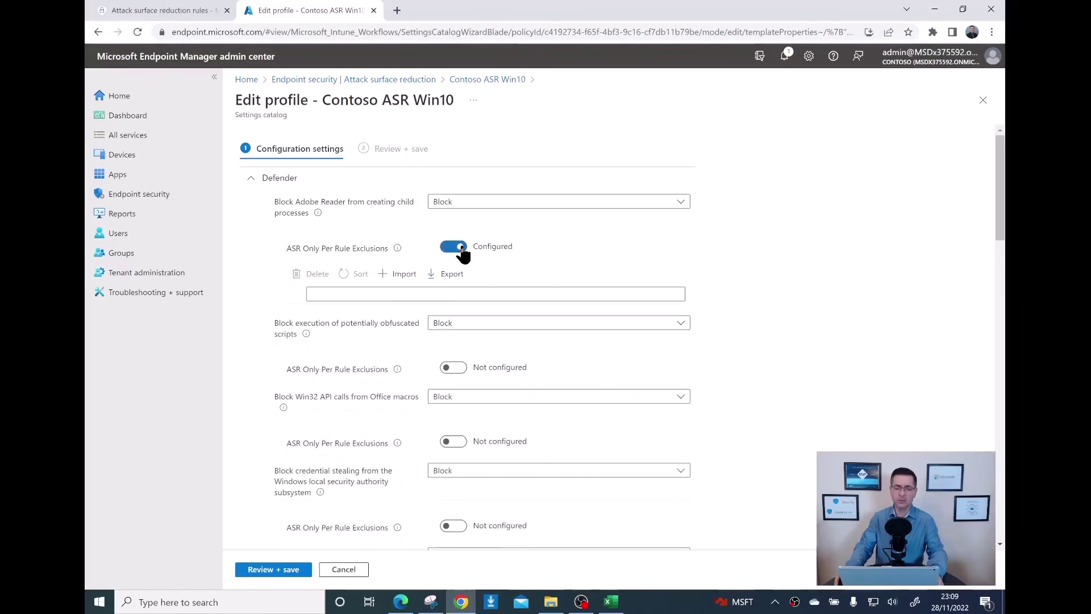
pyautogui.click(402, 294)
pyautogui.write('C:\\Program Files\\Common Files\\microsoft shared\\ClickToRun\\OfficeClickToRun.exe')
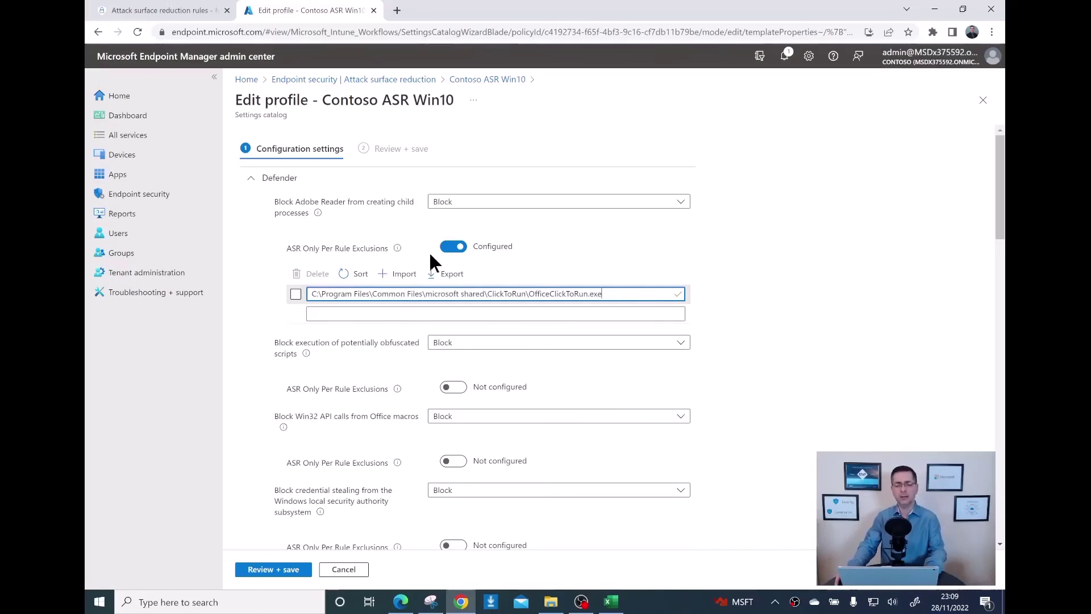
pyautogui.click(447, 247)
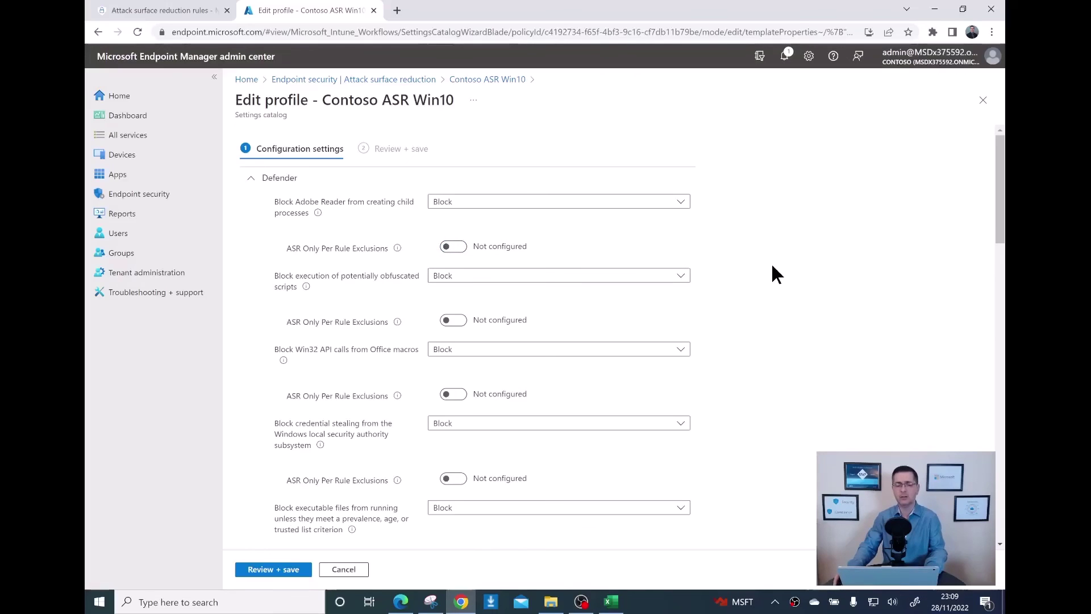
pyautogui.scroll(-13, 767, 275)
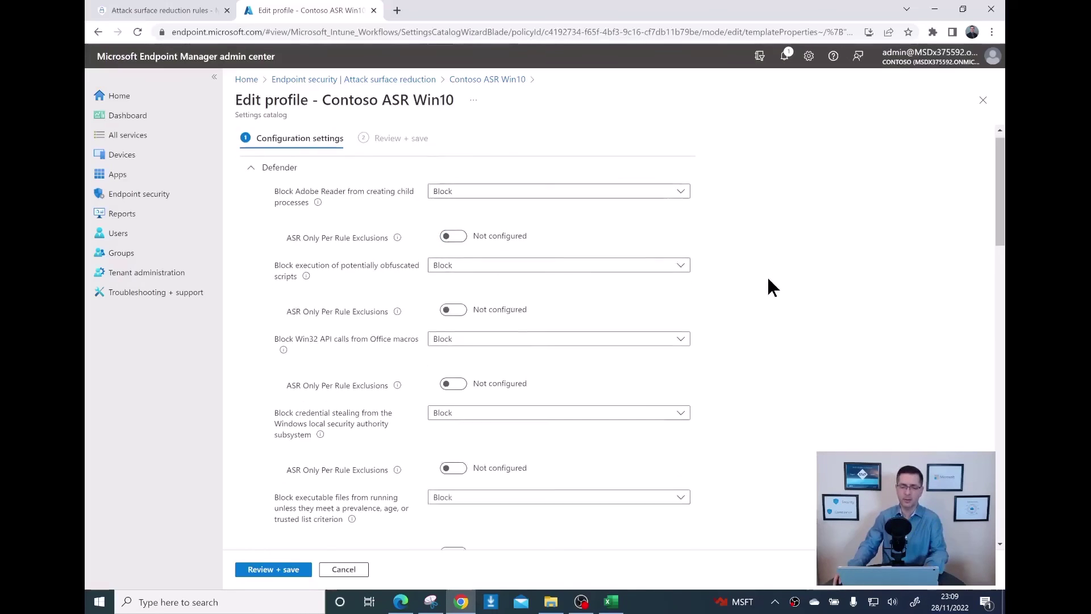
pyautogui.scroll(-7, 767, 281)
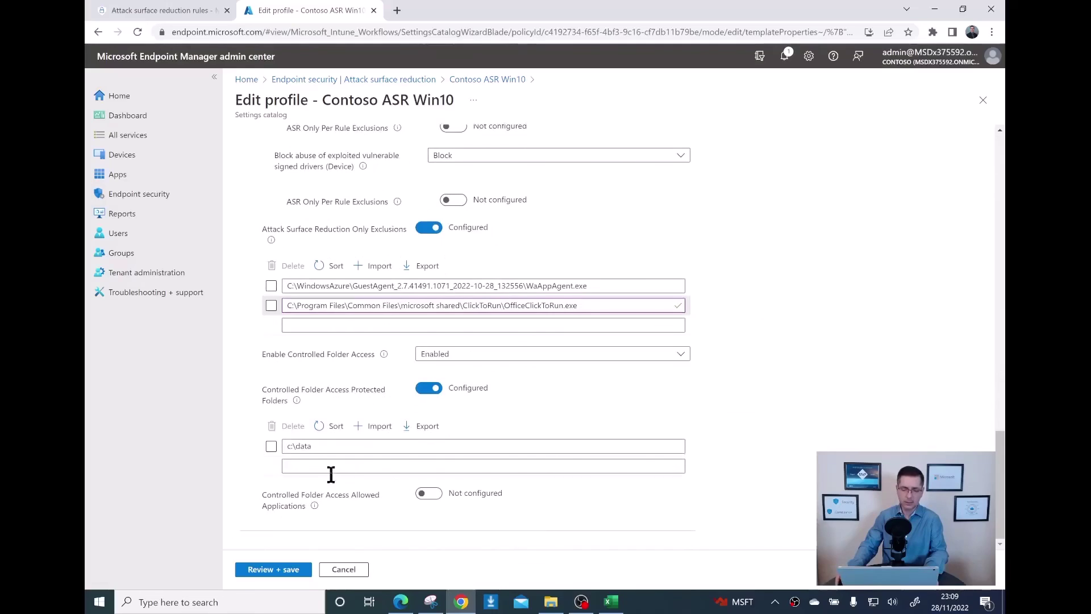
# Review the Contoso ASR Win10 changes and save, returning to the summary showing 3 succeeded, 0 errors.
pyautogui.click(269, 570)
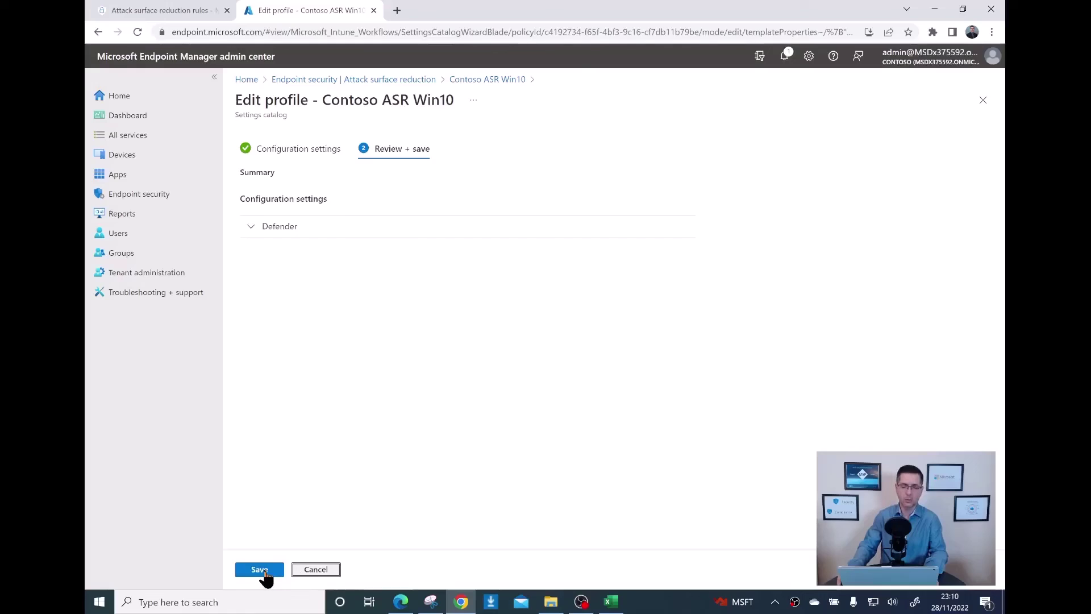
pyautogui.click(266, 570)
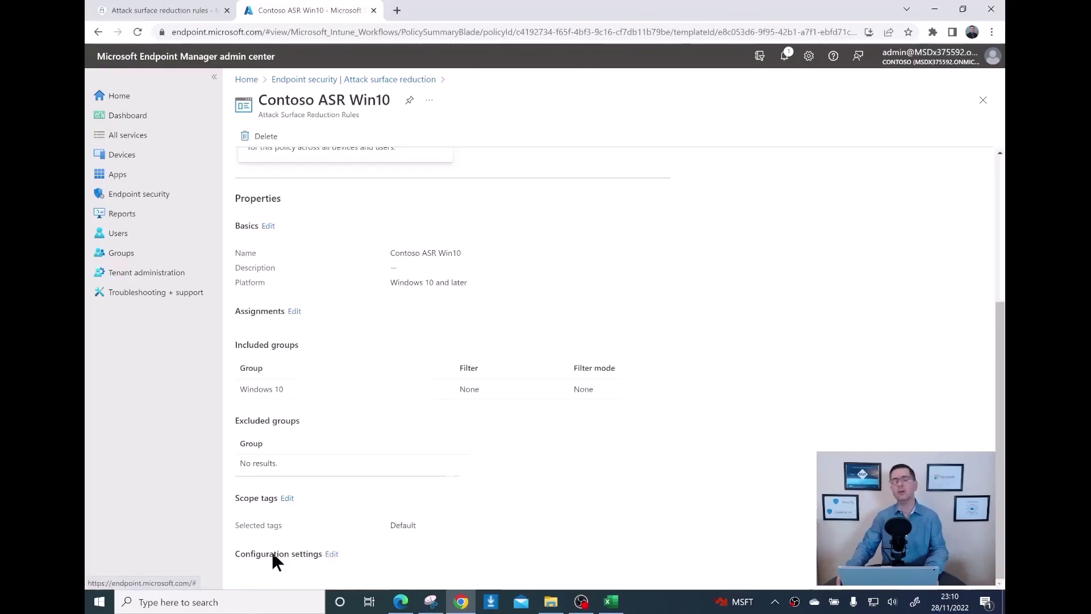
pyautogui.scroll(4, 272, 555)
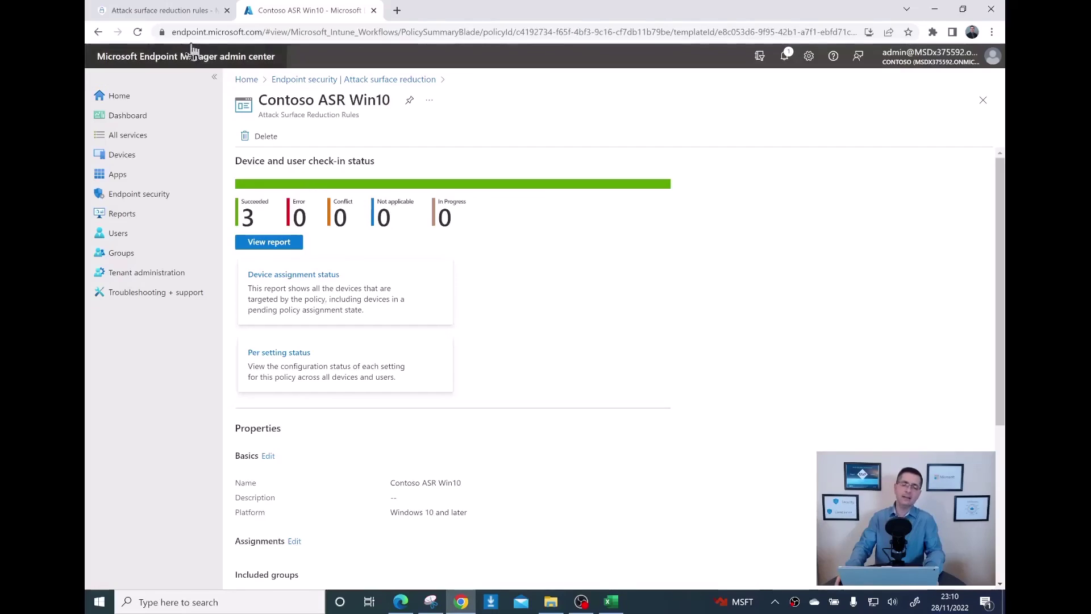
# Switch back to the Attack surface reduction rules tab in Microsoft 365 Defender.
pyautogui.click(182, 12)
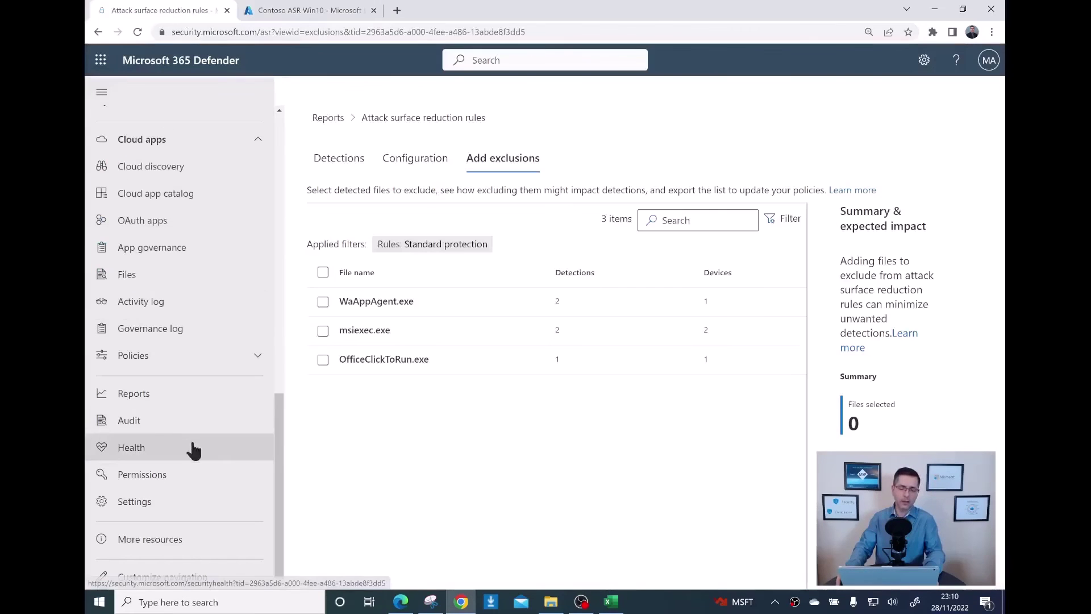